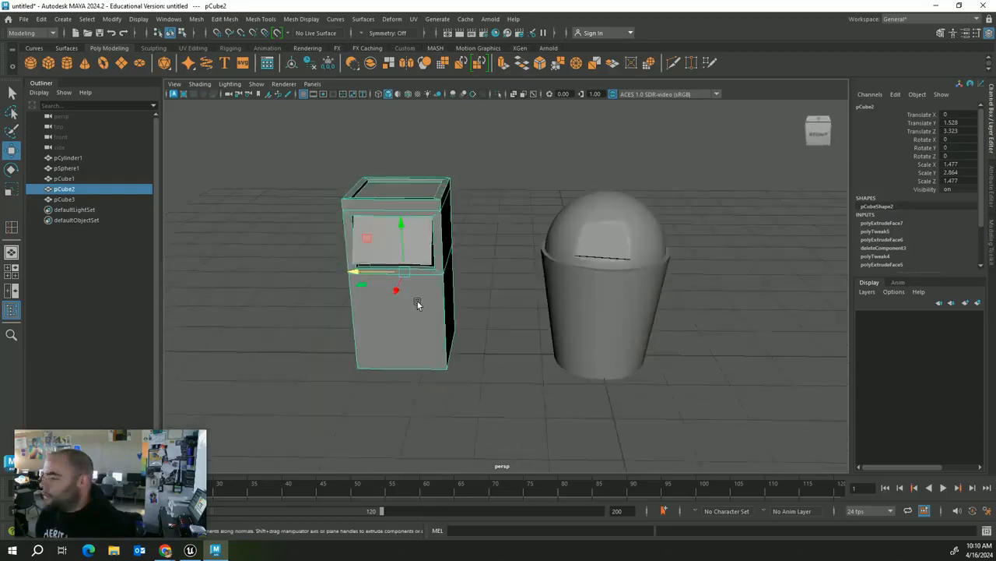
# Step: Examine the finished square and round trash cans, including their flaps and openings
pyautogui.click(590, 285)
pyautogui.click(639, 208)
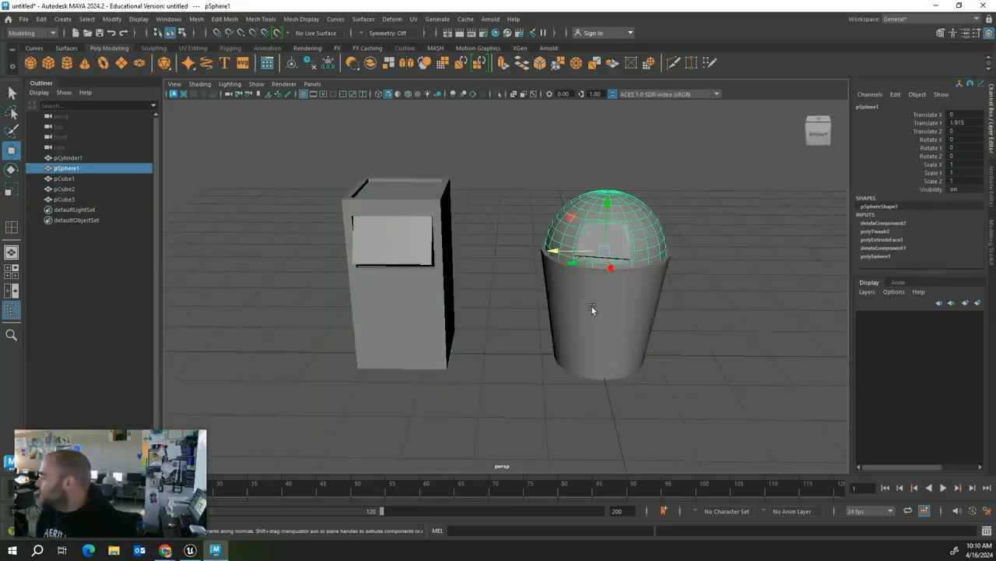
pyautogui.scroll(2, 588, 311)
pyautogui.keyDown('alt'); pyautogui.moveTo(583, 316); pyautogui.dragTo(497, 324); pyautogui.keyUp('alt')
pyautogui.click(673, 280)
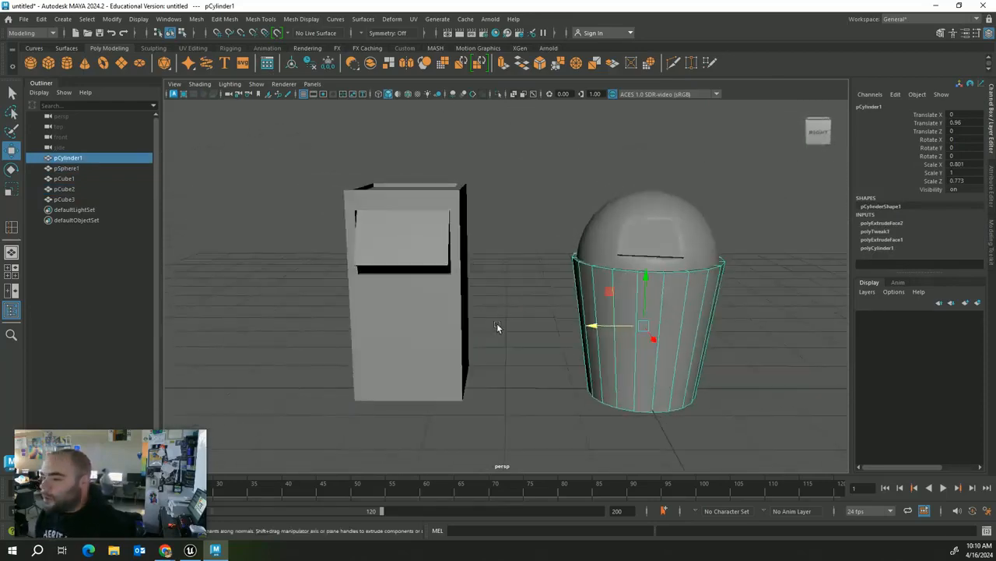
pyautogui.click(527, 321)
pyautogui.scroll(-2, 493, 319)
pyautogui.click(482, 321)
pyautogui.scroll(6, 512, 323)
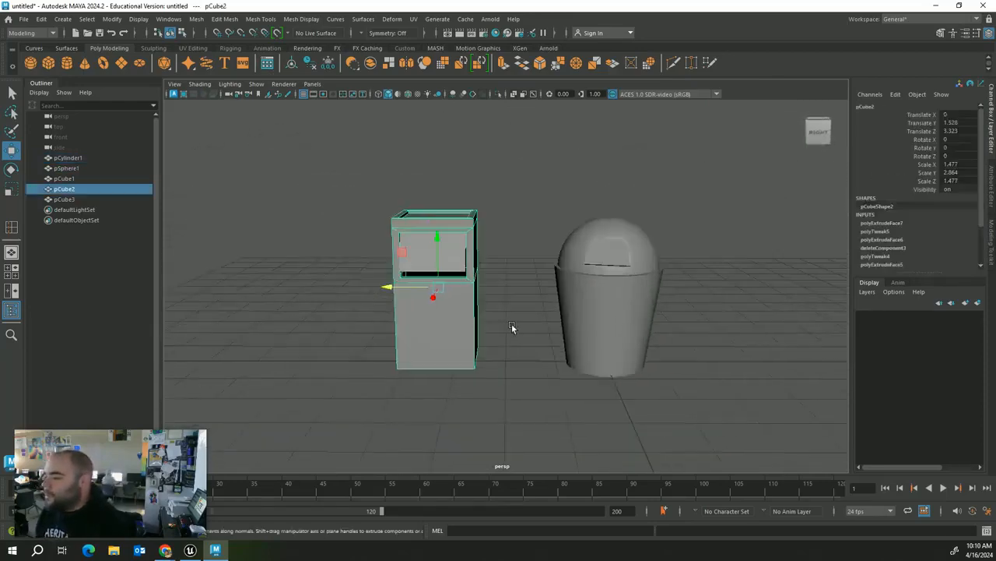
pyautogui.scroll(2, 593, 332)
pyautogui.scroll(-5, 634, 334)
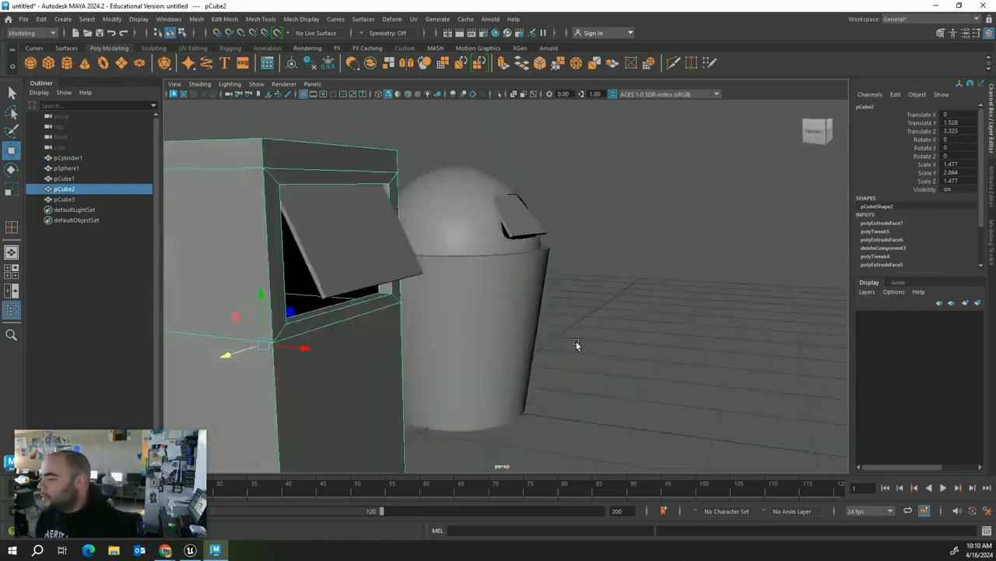
pyautogui.keyDown('alt'); pyautogui.moveTo(576, 345); pyautogui.dragTo(266, 220); pyautogui.keyUp('alt')
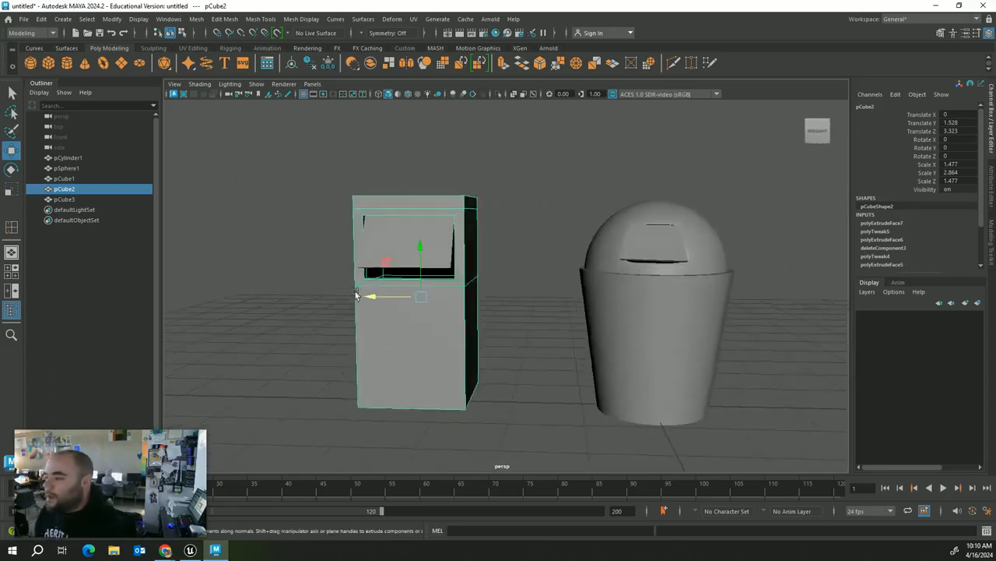
# Step: Create a polygon cube and move it beside the round trash can, at about Y 1.25 and Z -3.26
pyautogui.click(50, 64)
pyautogui.moveTo(654, 361); pyautogui.dragTo(654, 273)
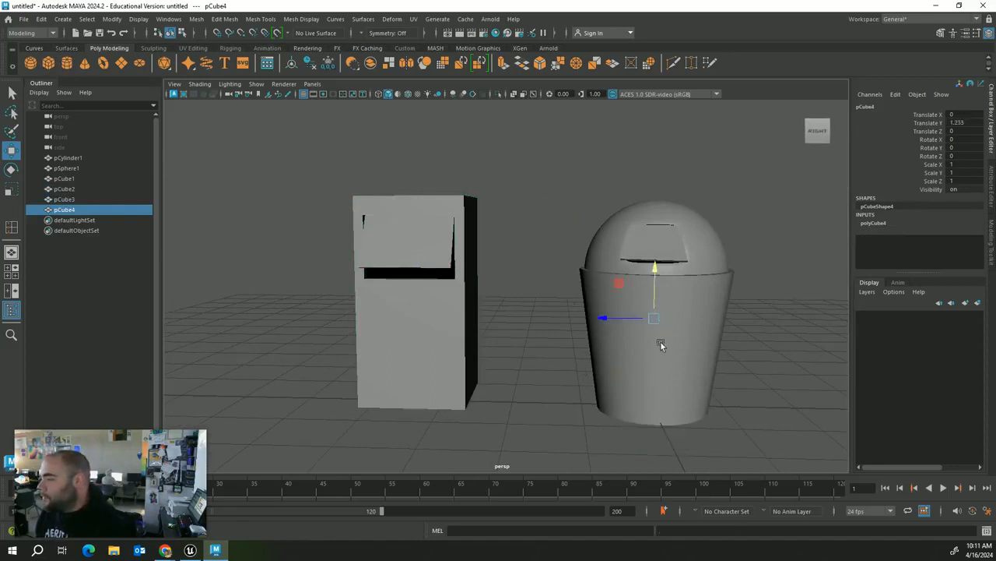
pyautogui.keyDown('alt'); pyautogui.moveTo(660, 345); pyautogui.dragTo(394, 330, button='middle'); pyautogui.keyUp('alt')
pyautogui.moveTo(389, 319); pyautogui.dragTo(675, 335)
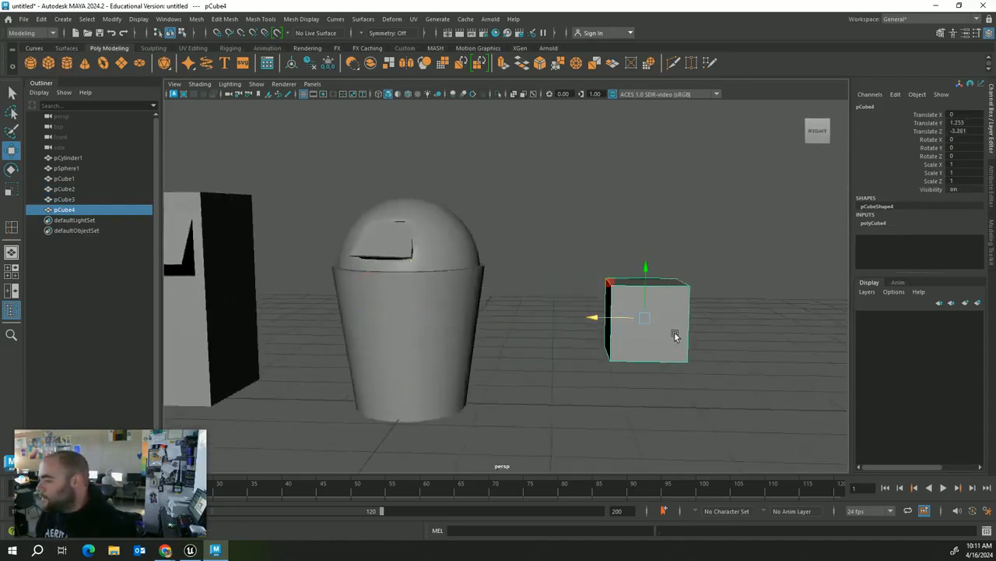
# Step: Scale the new cube into a tall box, about 1.23 × 3.09 × 1.23, and raise it to about Y 1.57
pyautogui.press('r')
pyautogui.moveTo(646, 269); pyautogui.dragTo(645, 200)
pyautogui.moveTo(647, 319); pyautogui.dragTo(668, 322)
pyautogui.press('w')
pyautogui.moveTo(646, 271); pyautogui.dragTo(640, 249)
pyautogui.keyDown('alt'); pyautogui.moveTo(672, 407); pyautogui.dragTo(640, 350); pyautogui.keyUp('alt')
# Step: Widen the box to a Z scale of about 1.68, reduce its Y scale to about 2.98, and lower it to about Y 1.43
pyautogui.press('r')
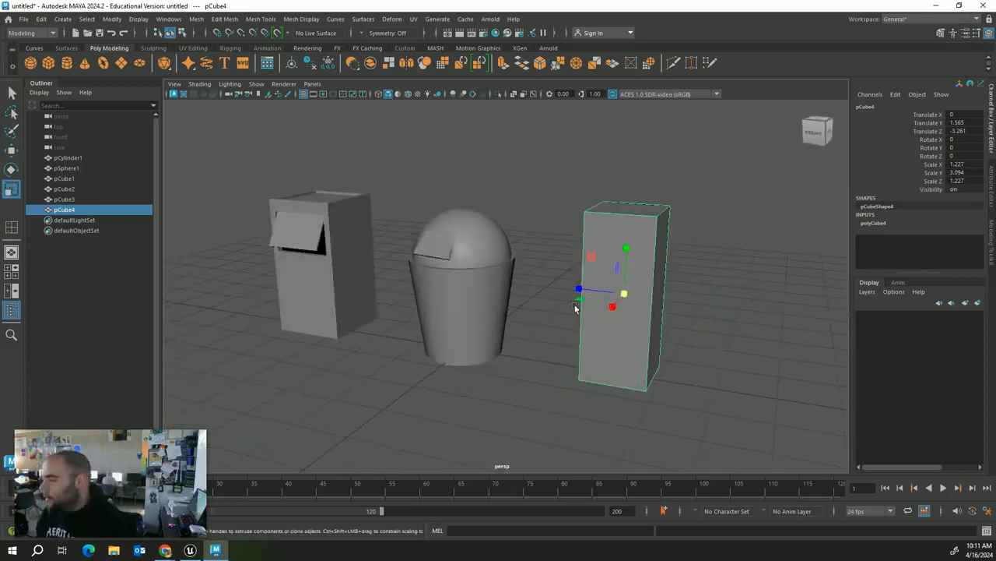
pyautogui.moveTo(578, 288); pyautogui.dragTo(557, 284)
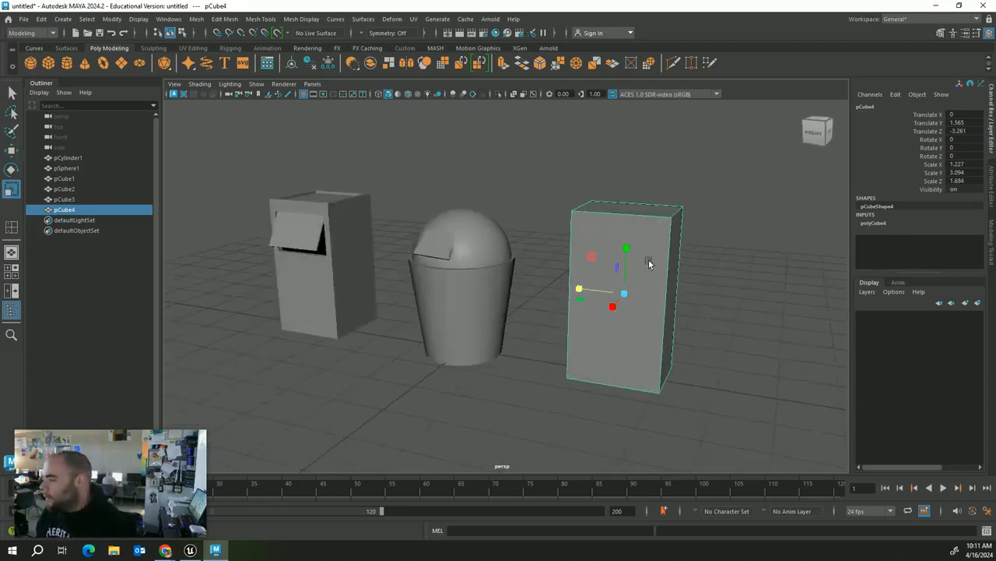
pyautogui.moveTo(629, 249); pyautogui.dragTo(576, 343)
pyautogui.press('w')
pyautogui.press('r')
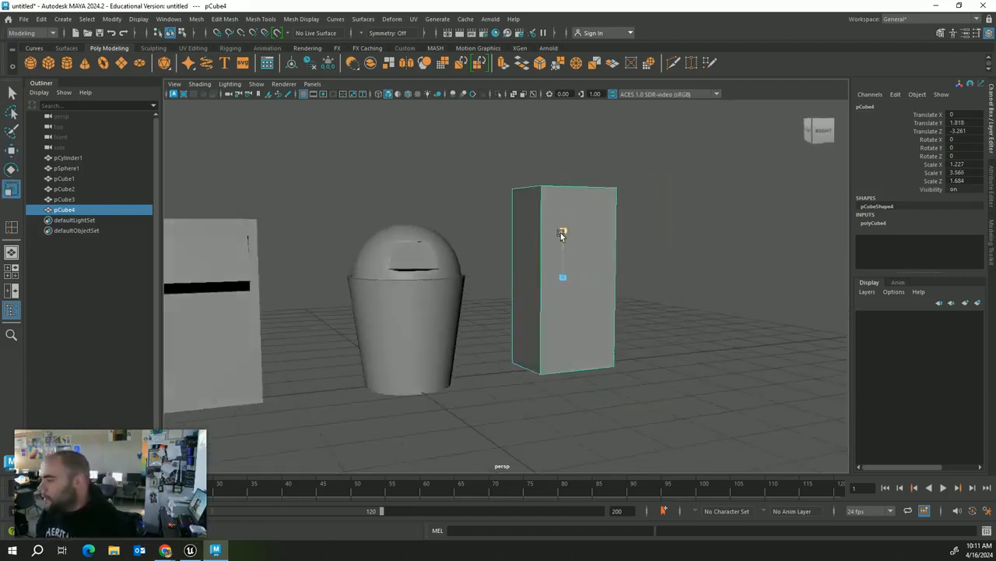
pyautogui.moveTo(561, 235); pyautogui.dragTo(561, 264)
pyautogui.press('w')
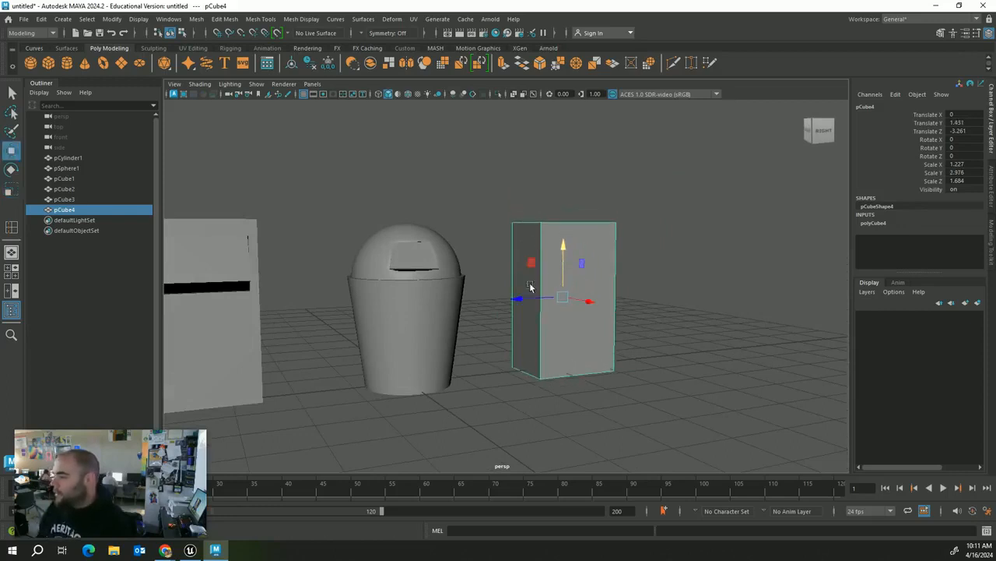
# Step: Examine the recessed top and flap of the square trash can and the domed lid of the round one
pyautogui.keyDown('alt'); pyautogui.moveTo(305, 383); pyautogui.dragTo(593, 420, button='middle'); pyautogui.keyUp('alt')
pyautogui.keyDown('alt'); pyautogui.moveTo(593, 420); pyautogui.dragTo(452, 401); pyautogui.keyUp('alt')
pyautogui.scroll(6, 594, 408)
pyautogui.scroll(-5, 405, 309)
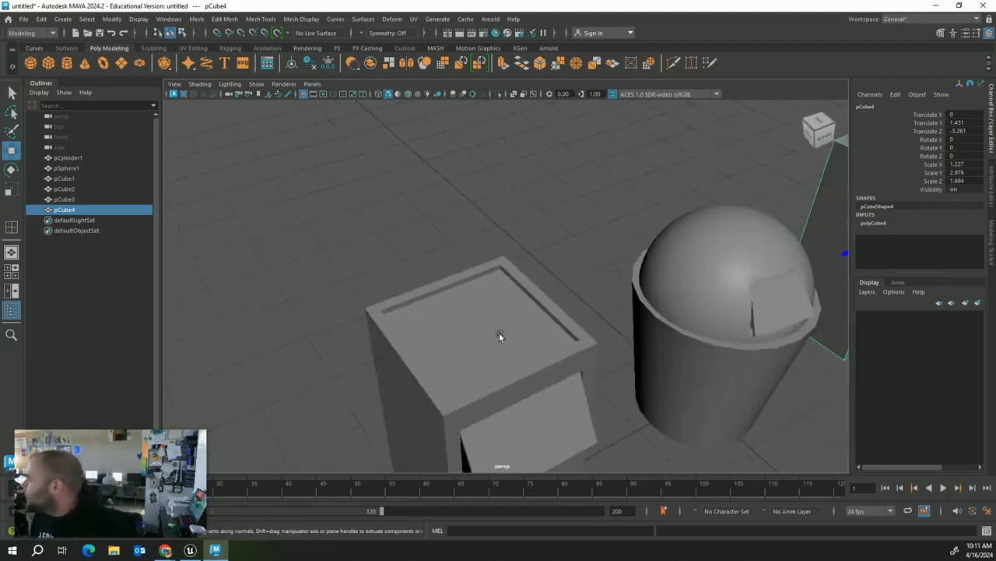
pyautogui.keyDown('alt'); pyautogui.moveTo(582, 337); pyautogui.dragTo(338, 293); pyautogui.keyUp('alt')
pyautogui.scroll(-4, 661, 285)
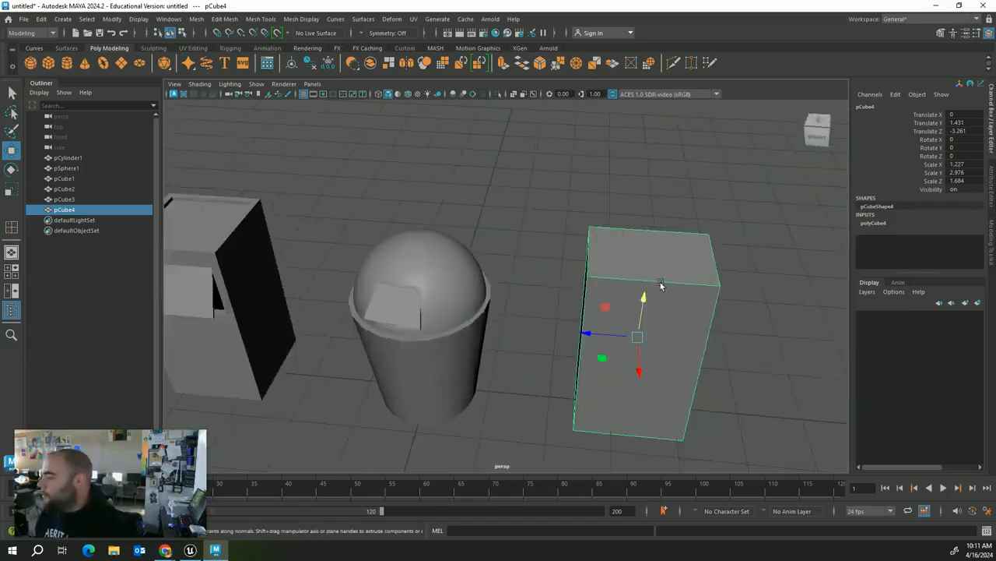
pyautogui.scroll(-3, 646, 362)
pyautogui.scroll(3, 331, 302)
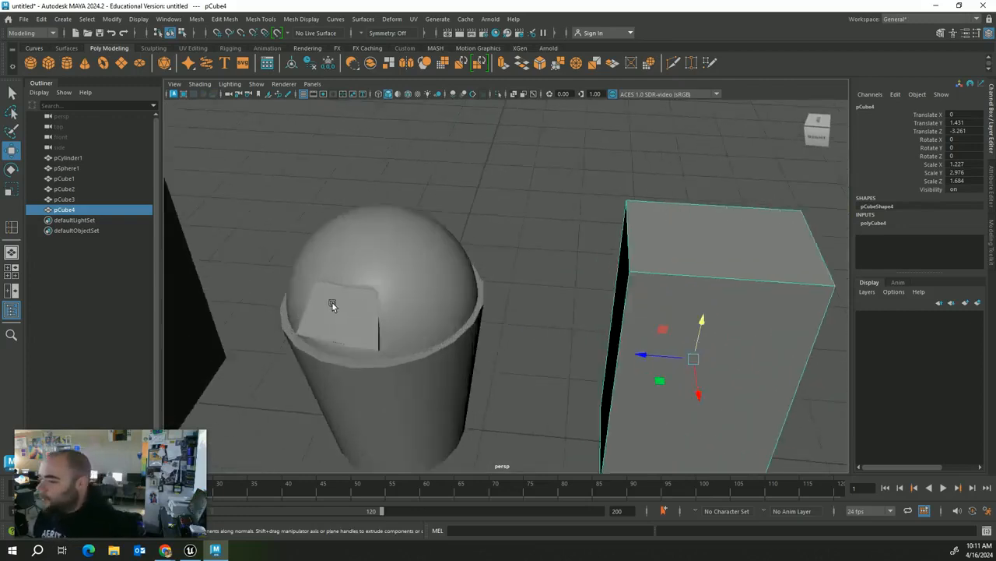
pyautogui.keyDown('alt'); pyautogui.moveTo(331, 301); pyautogui.dragTo(744, 322, button='middle'); pyautogui.keyUp('alt')
pyautogui.scroll(4, 537, 211)
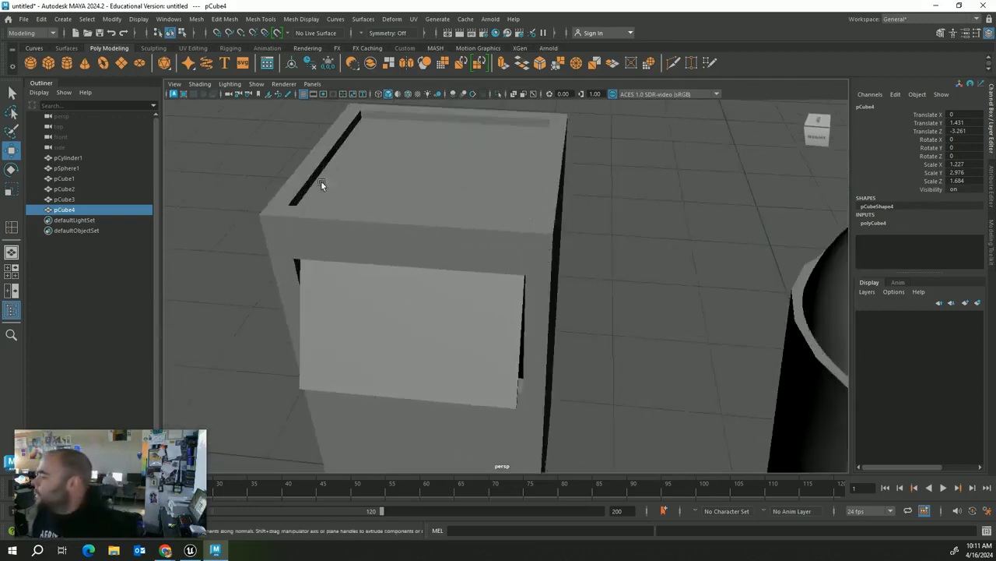
pyautogui.scroll(-5, 605, 287)
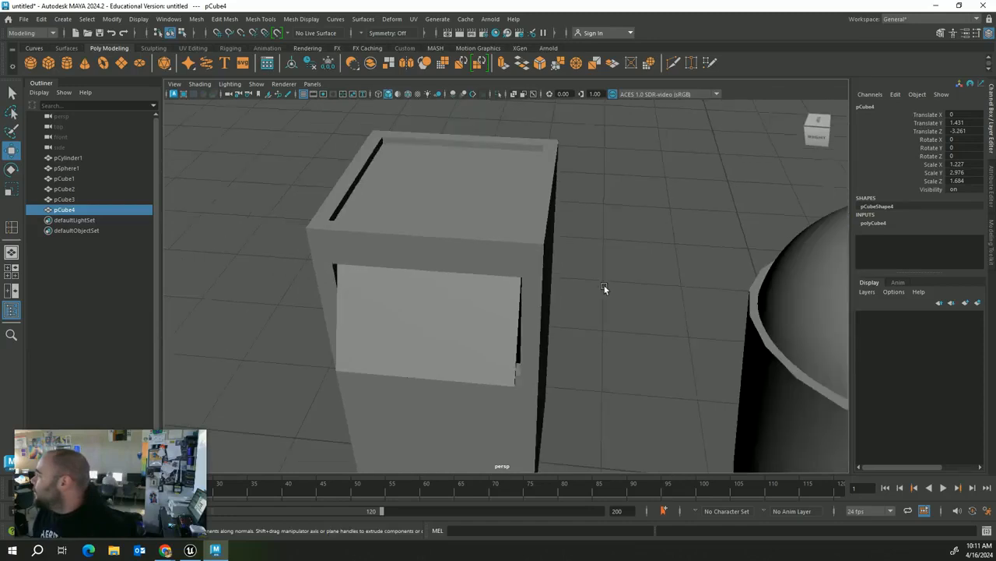
# Step: Insert two horizontal edge loops around the new box, one near its top and one slightly above mid-height
pyautogui.keyDown('alt'); pyautogui.moveTo(650, 280); pyautogui.dragTo(210, 203, button='middle'); pyautogui.keyUp('alt')
pyautogui.keyDown('alt'); pyautogui.moveTo(513, 281); pyautogui.dragTo(364, 230); pyautogui.keyUp('alt')
pyautogui.moveTo(706, 311)
pyautogui.keyDown('alt'); pyautogui.mouseDown()
pyautogui.moveTo(745, 298)
pyautogui.moveTo(703, 308)
pyautogui.mouseUp(); pyautogui.keyUp('alt')
pyautogui.keyDown('alt'); pyautogui.moveTo(769, 357); pyautogui.dragTo(666, 362); pyautogui.keyUp('alt')
pyautogui.click(261, 18)
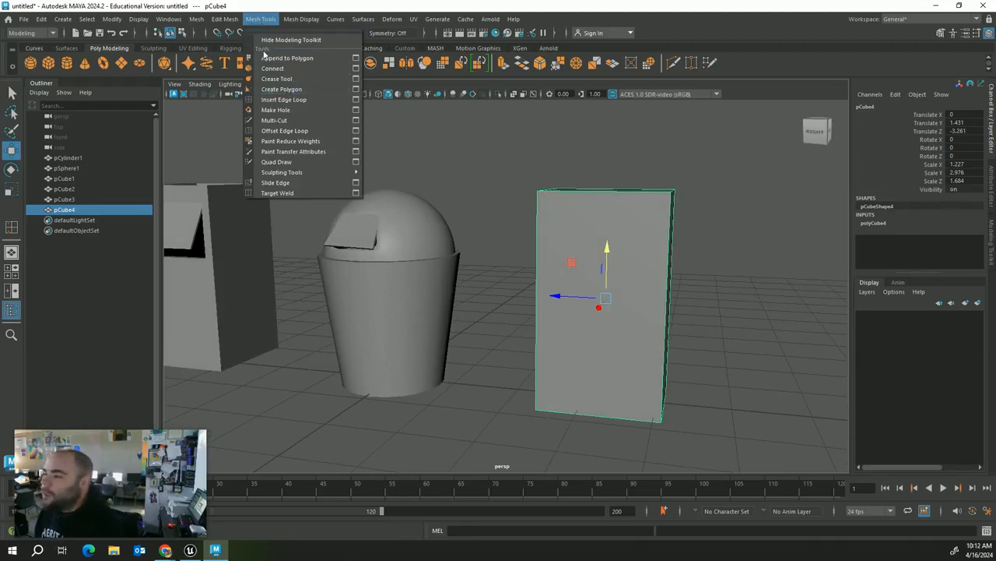
pyautogui.click(285, 101)
pyautogui.click(536, 243)
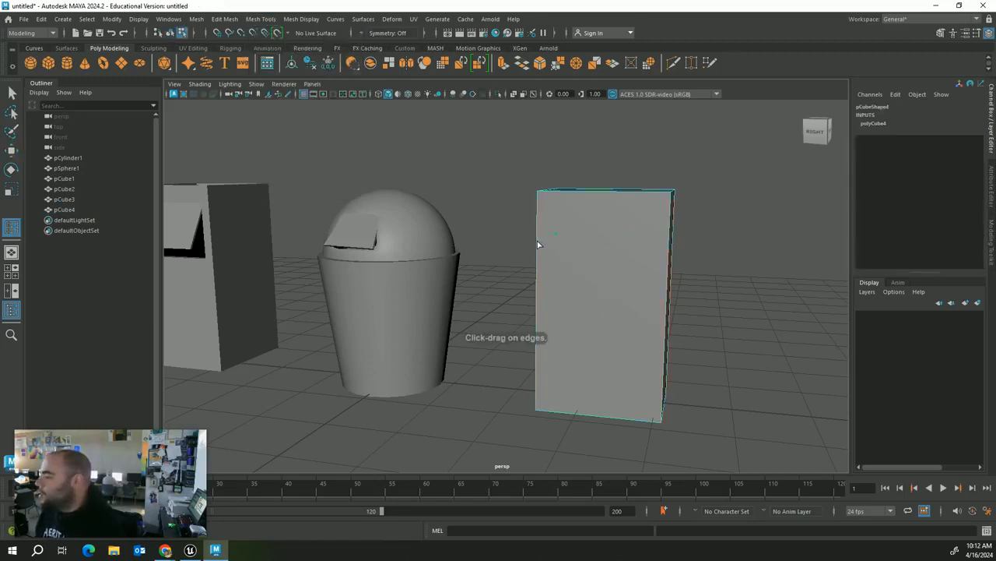
pyautogui.moveTo(542, 214); pyautogui.dragTo(537, 306)
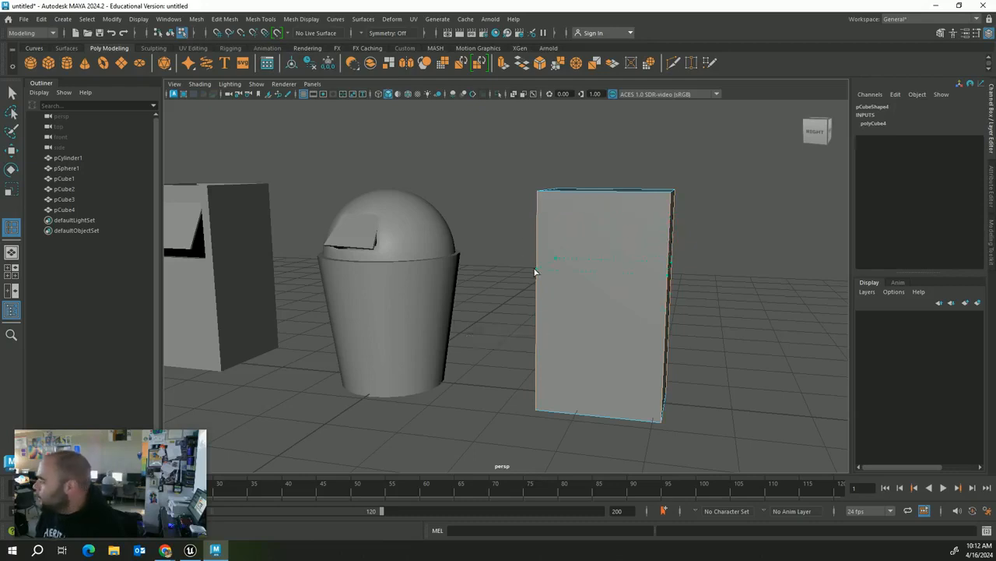
pyautogui.click(541, 214)
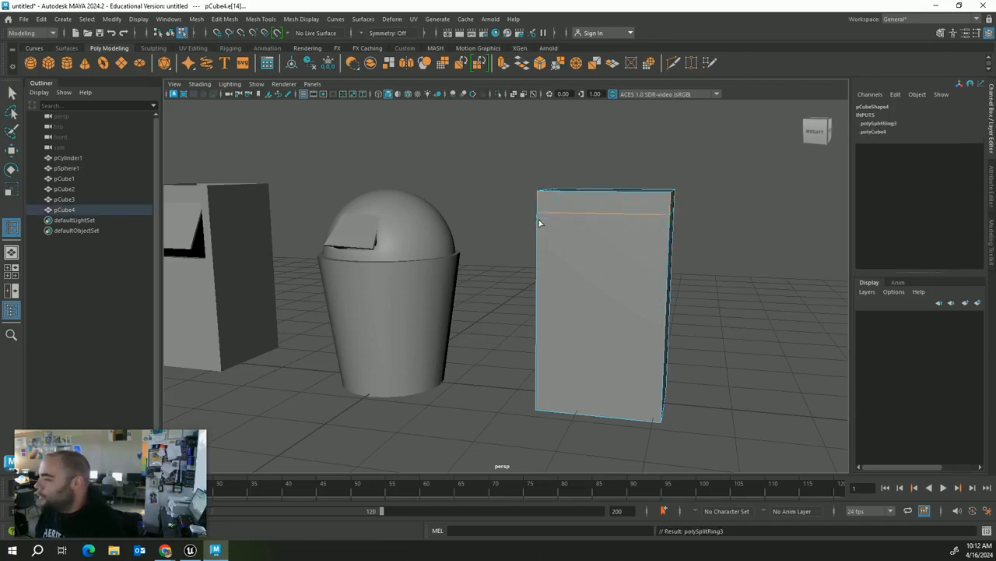
pyautogui.click(541, 280)
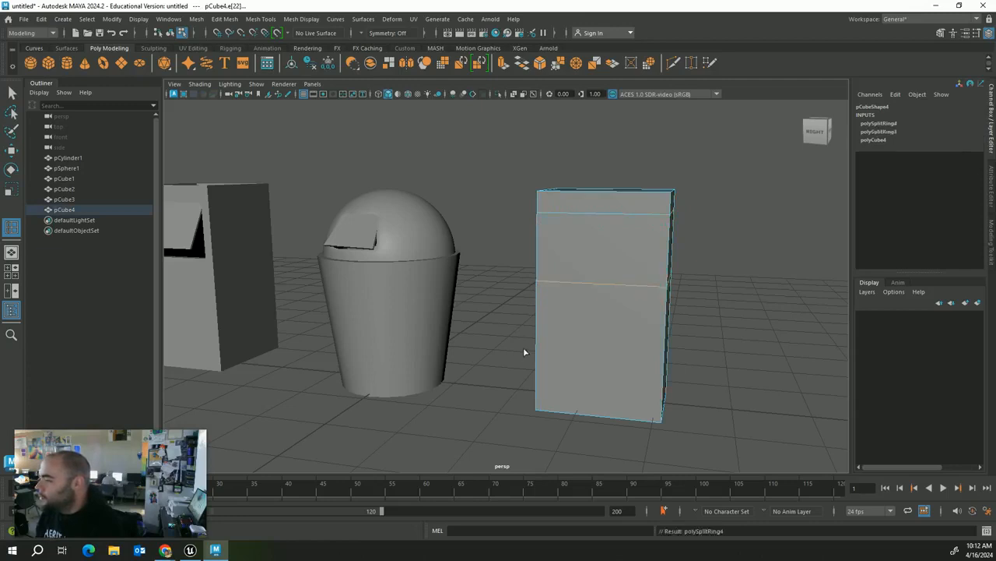
# Step: Insert two vertical edge loops close to the box's side edges, undoing the extra one through the middle
pyautogui.click(546, 190)
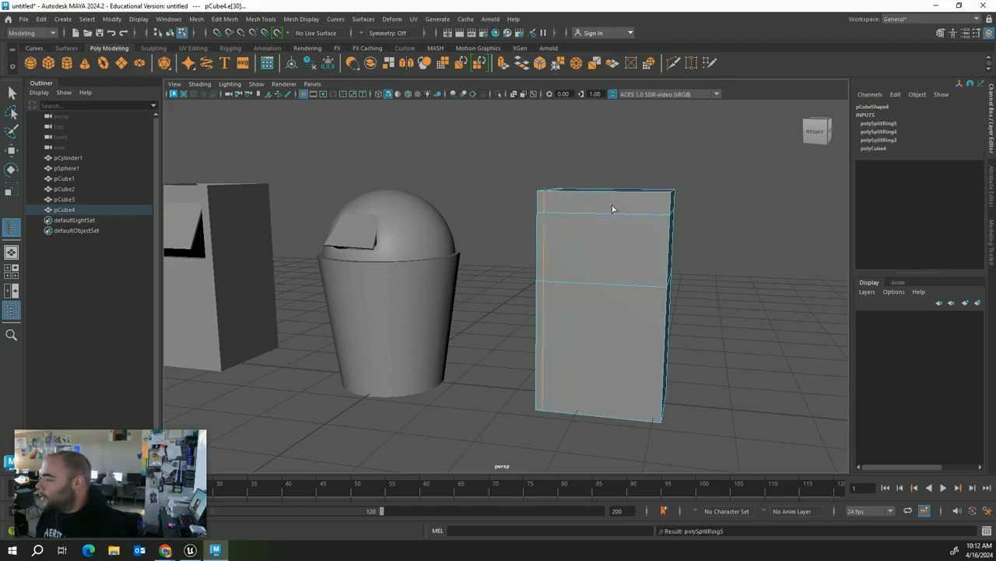
pyautogui.click(659, 195)
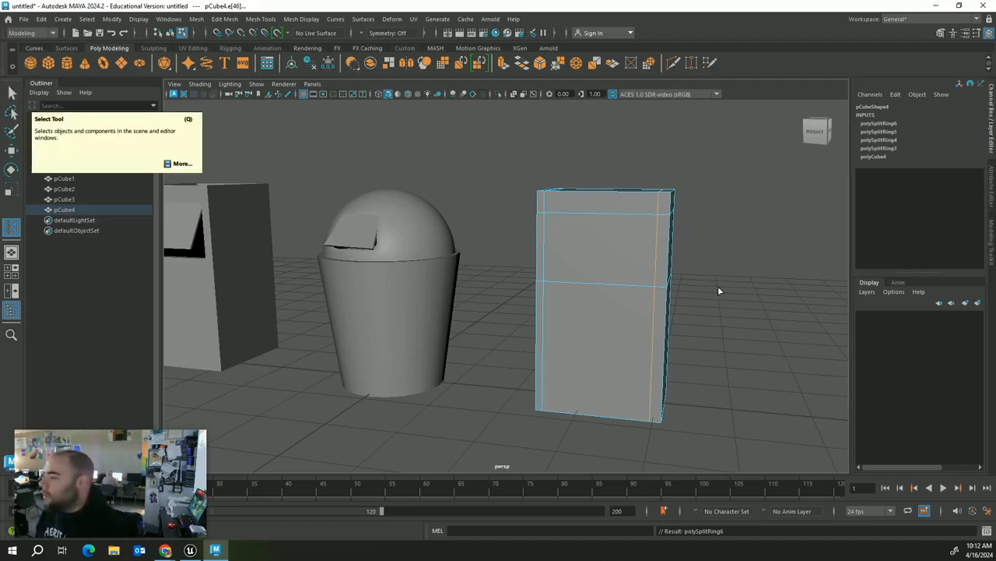
pyautogui.click(609, 211)
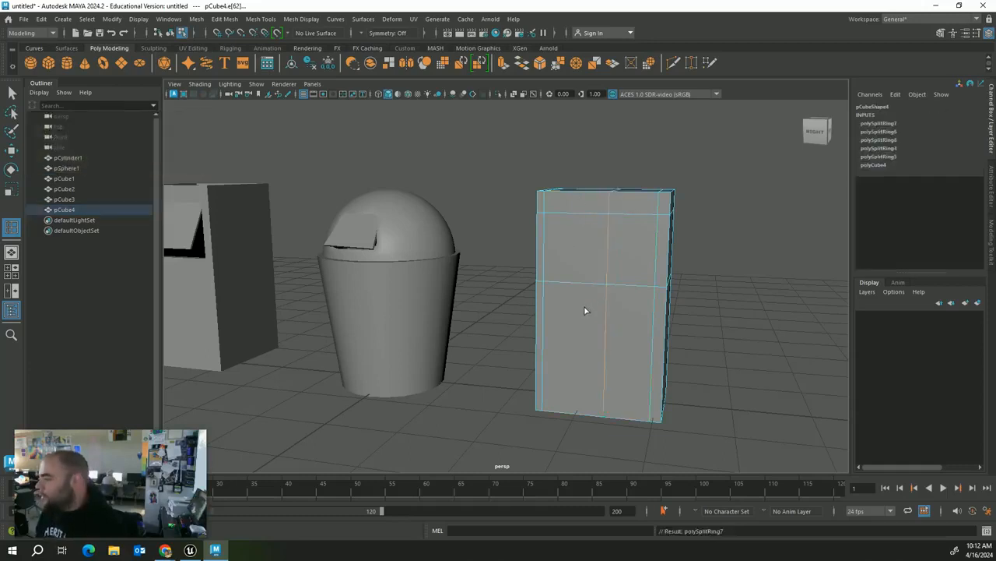
pyautogui.hotkey('ctrl', 'z')
# Step: Switch the box to face selection and select the wide front face between the two horizontal edge loops
pyautogui.click(12, 92)
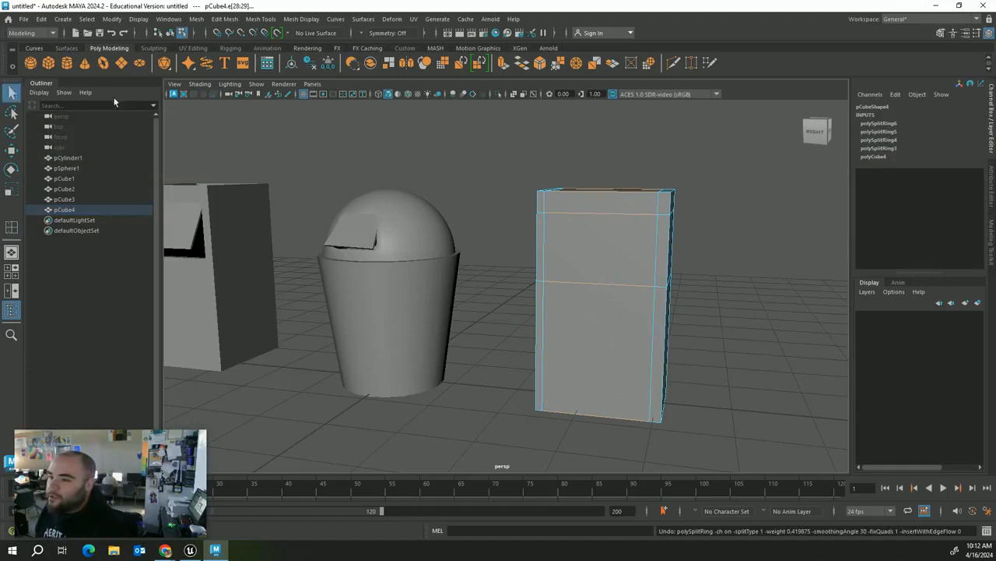
pyautogui.moveTo(638, 243); pyautogui.dragTo(651, 278, button='right')
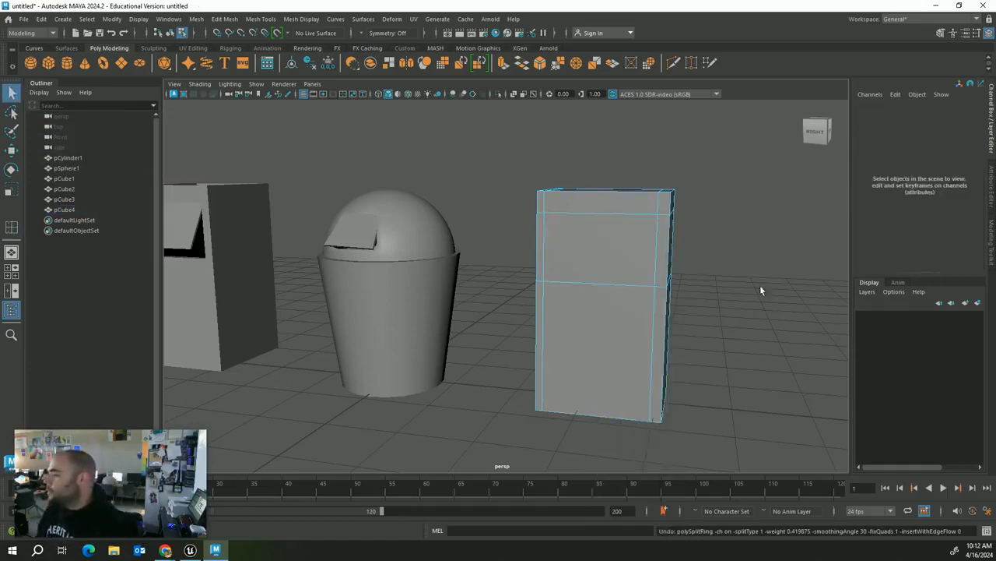
pyautogui.click(626, 243)
pyautogui.keyDown('alt'); pyautogui.moveTo(721, 328); pyautogui.dragTo(758, 327); pyautogui.keyUp('alt')
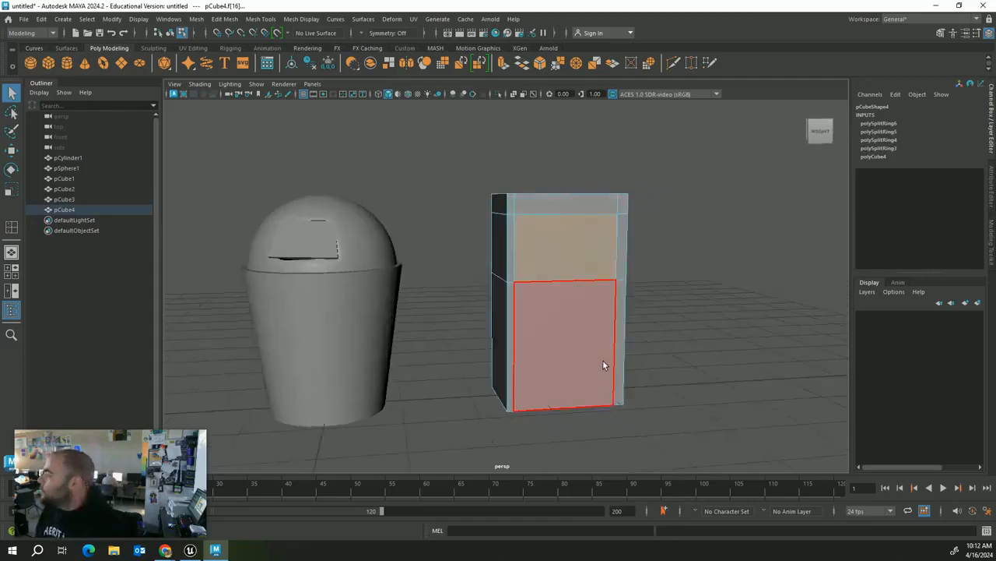
pyautogui.keyDown('alt'); pyautogui.moveTo(649, 360); pyautogui.dragTo(462, 345); pyautogui.keyUp('alt')
pyautogui.keyDown('alt'); pyautogui.moveTo(462, 345); pyautogui.dragTo(549, 345, button='right'); pyautogui.keyUp('alt')
pyautogui.keyDown('alt'); pyautogui.moveTo(549, 345); pyautogui.dragTo(474, 349); pyautogui.keyUp('alt')
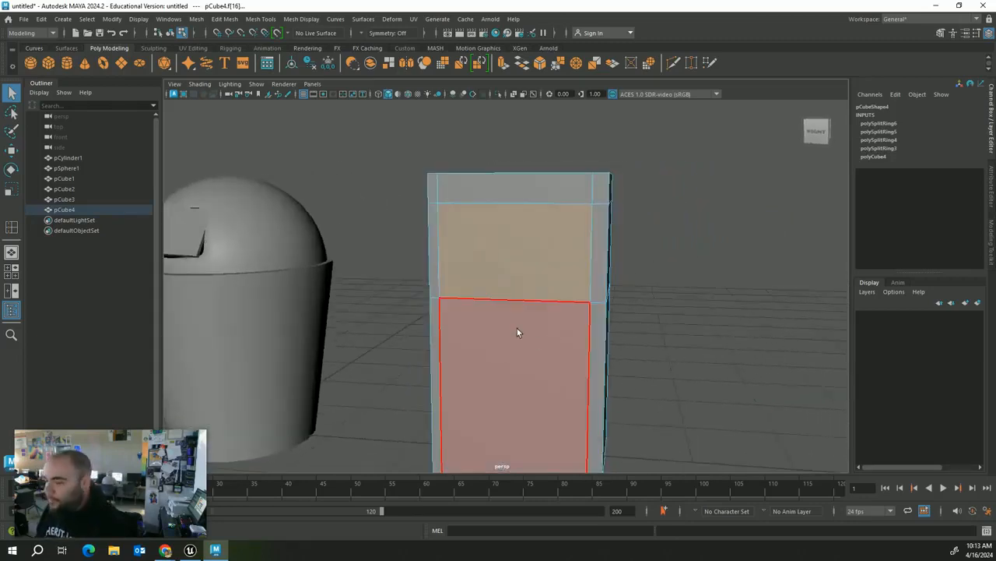
# Step: Try extruding the selected front face and scaling it slightly inward, and undo the extrusion
pyautogui.press('r')
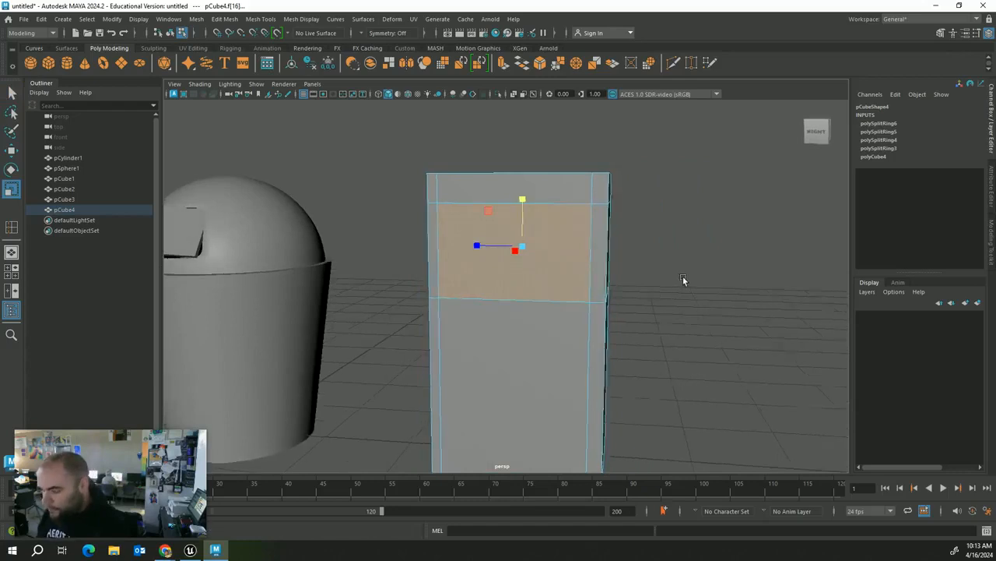
pyautogui.keyDown('alt'); pyautogui.moveTo(683, 275); pyautogui.dragTo(690, 287); pyautogui.keyUp('alt')
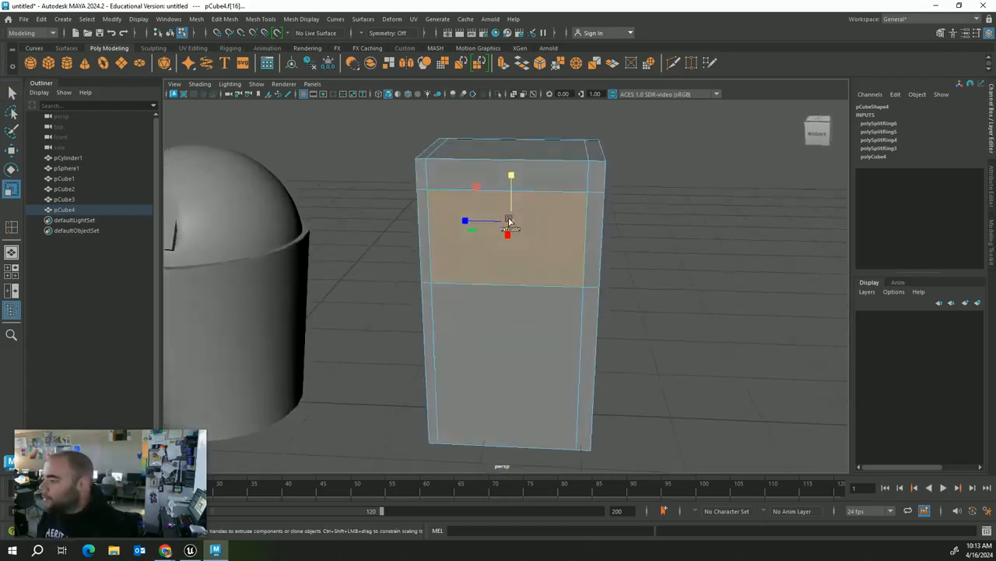
pyautogui.keyDown('shift'); pyautogui.moveTo(510, 222); pyautogui.dragTo(508, 222); pyautogui.keyUp('shift')
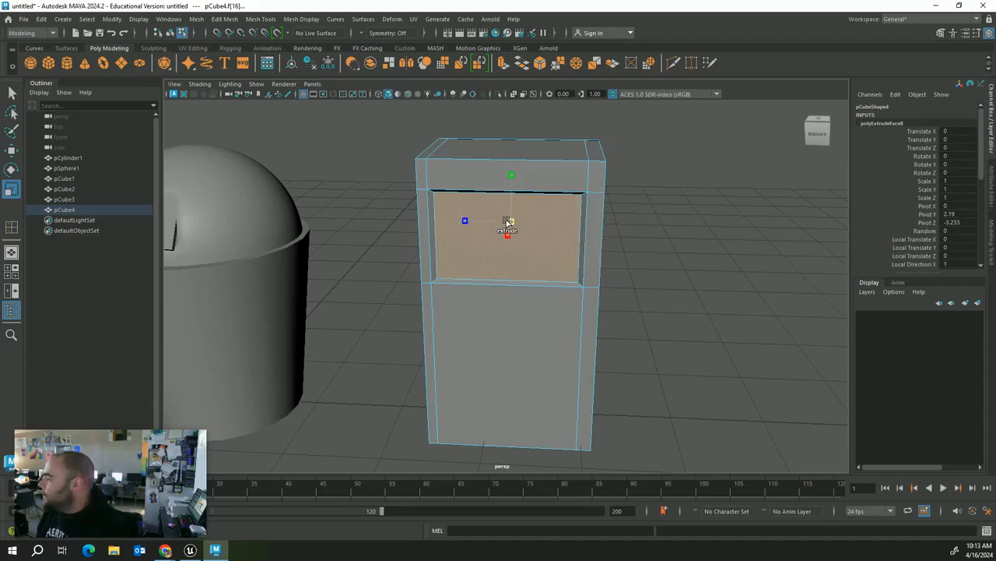
pyautogui.scroll(5, 525, 260)
pyautogui.keyDown('alt'); pyautogui.moveTo(530, 262); pyautogui.dragTo(443, 283); pyautogui.keyUp('alt')
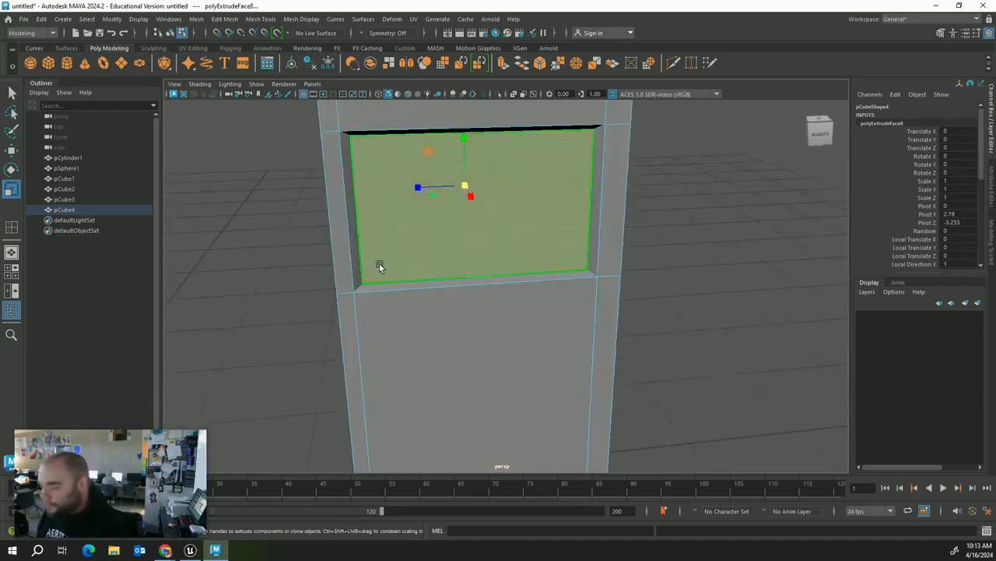
pyautogui.hotkey('ctrl', 'z')
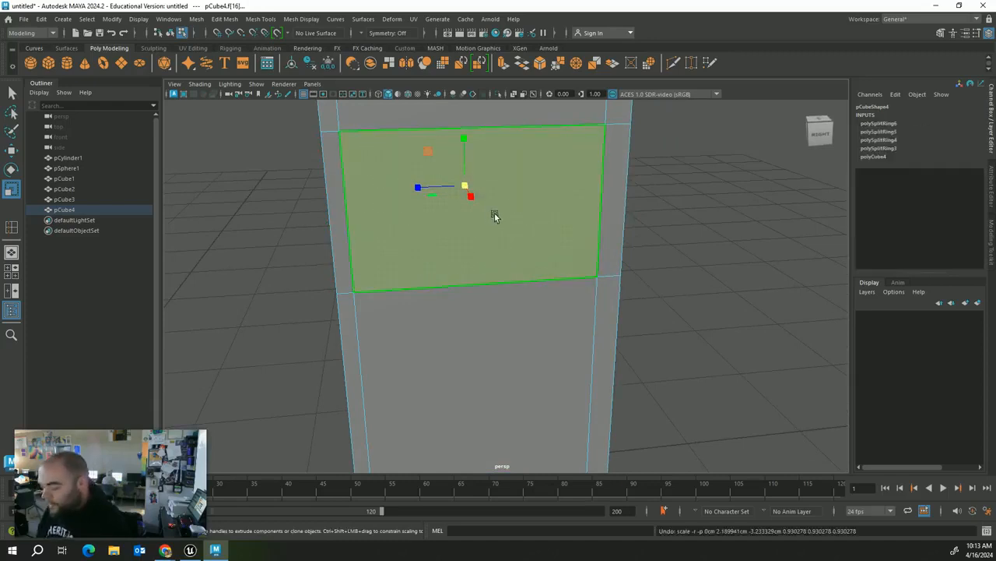
# Step: Try deleting the selected front face to open the box, and undo the deletion
pyautogui.press('Delete')
pyautogui.keyDown('alt'); pyautogui.moveTo(666, 306); pyautogui.dragTo(719, 271); pyautogui.keyUp('alt')
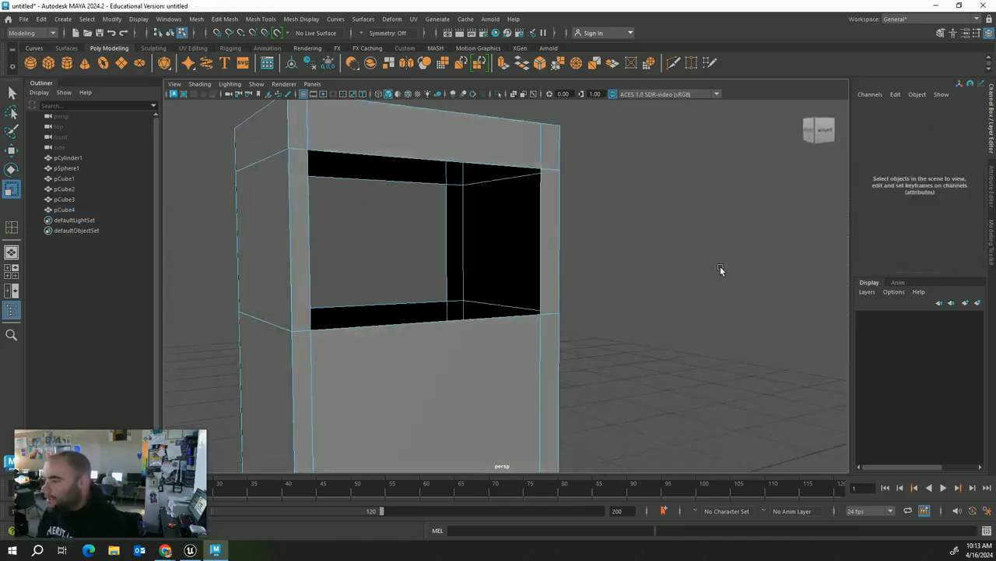
pyautogui.hotkey('ctrl', 'z')
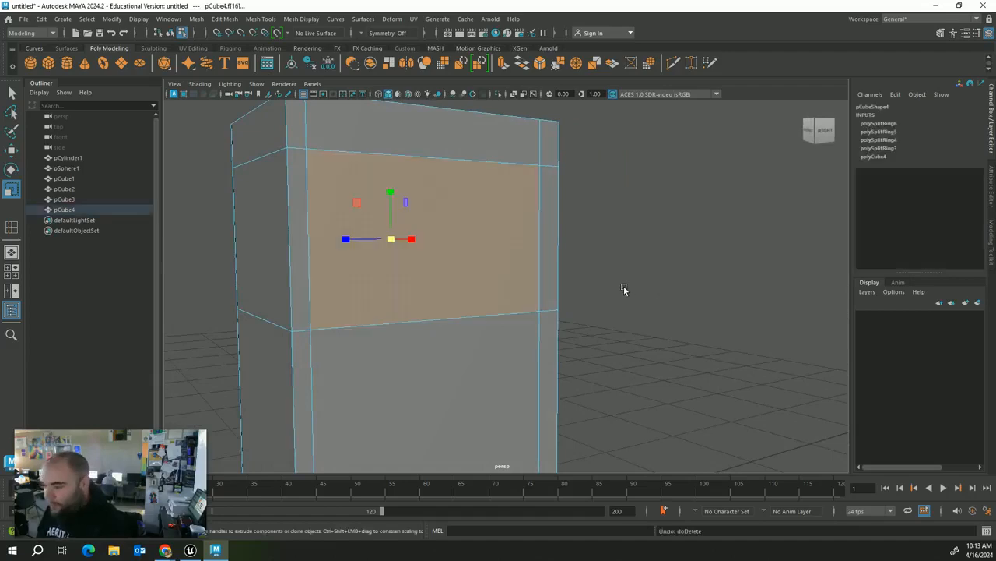
# Step: Try deleting the face selected on the opposite side of the third can, and undo it
pyautogui.keyDown('alt'); pyautogui.moveTo(661, 285); pyautogui.dragTo(733, 290); pyautogui.keyUp('alt')
pyautogui.press('Delete')
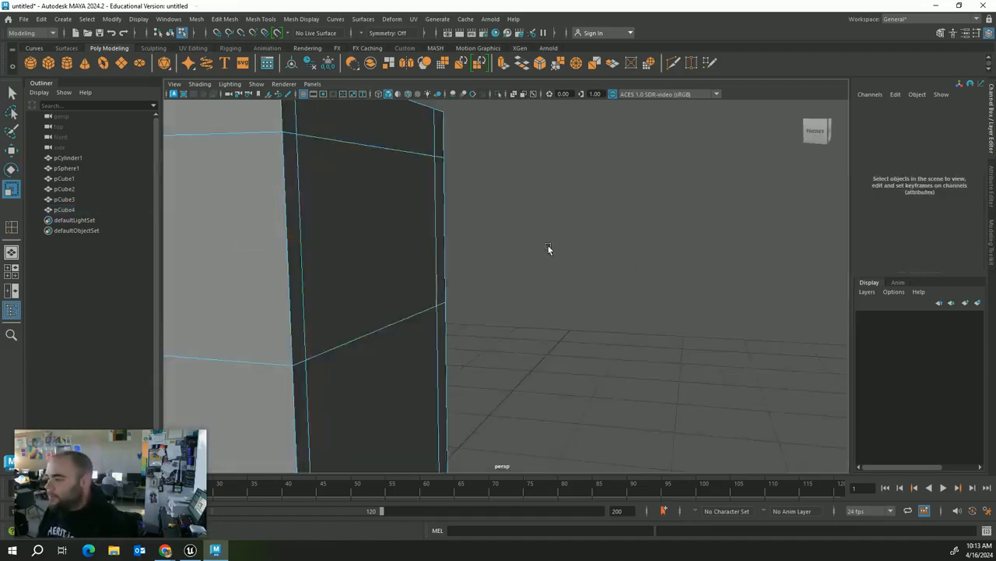
pyautogui.hotkey('ctrl', 'z')
# Step: Try insetting the third can's upper front face with an extrusion and extruding it slightly inward, and undo both extrusions
pyautogui.keyDown('alt'); pyautogui.moveTo(592, 292); pyautogui.dragTo(616, 291); pyautogui.keyUp('alt')
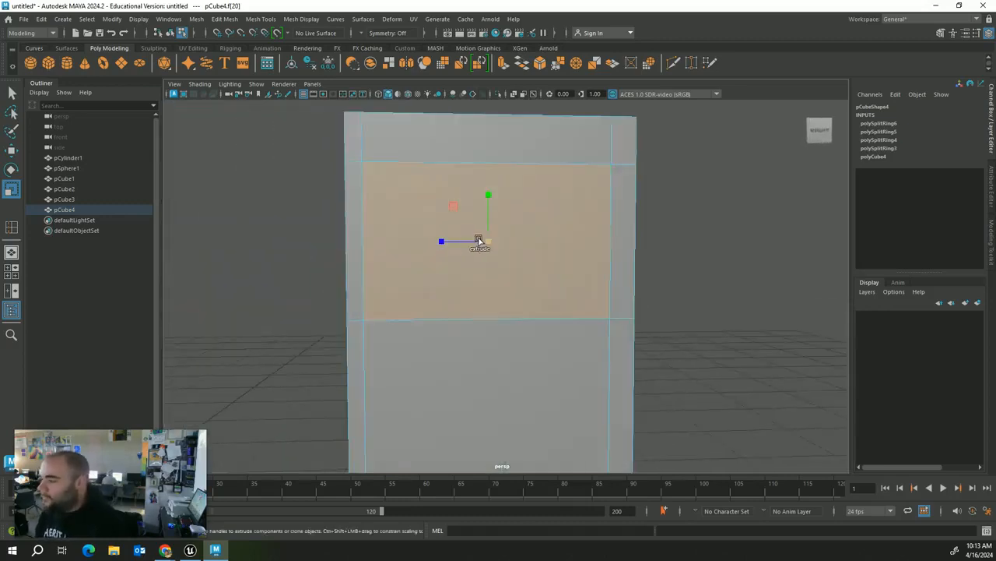
pyautogui.keyDown('shift'); pyautogui.moveTo(479, 240); pyautogui.dragTo(555, 286); pyautogui.keyUp('shift')
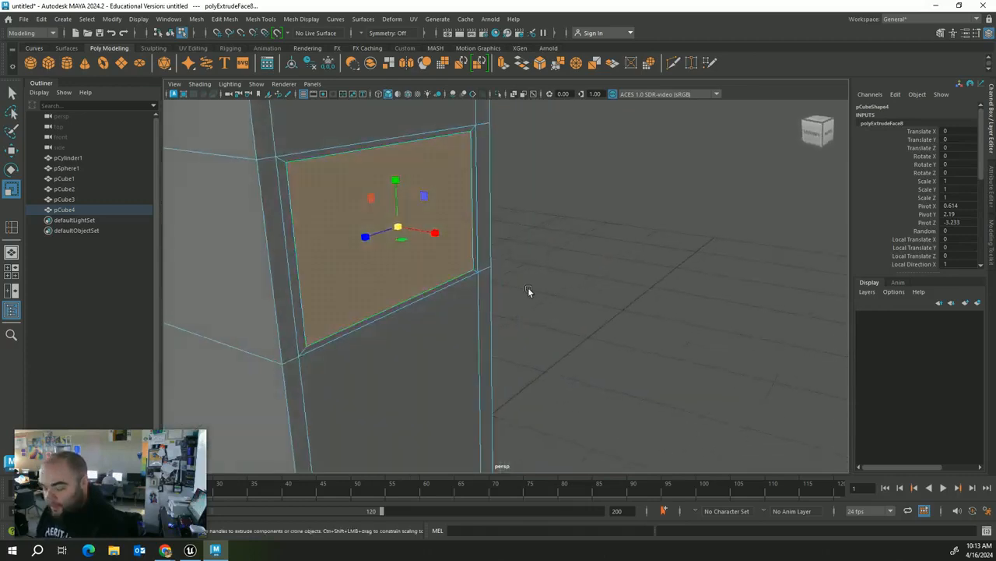
pyautogui.press('w')
pyautogui.keyDown('shift'); pyautogui.moveTo(436, 237); pyautogui.dragTo(430, 237); pyautogui.keyUp('shift')
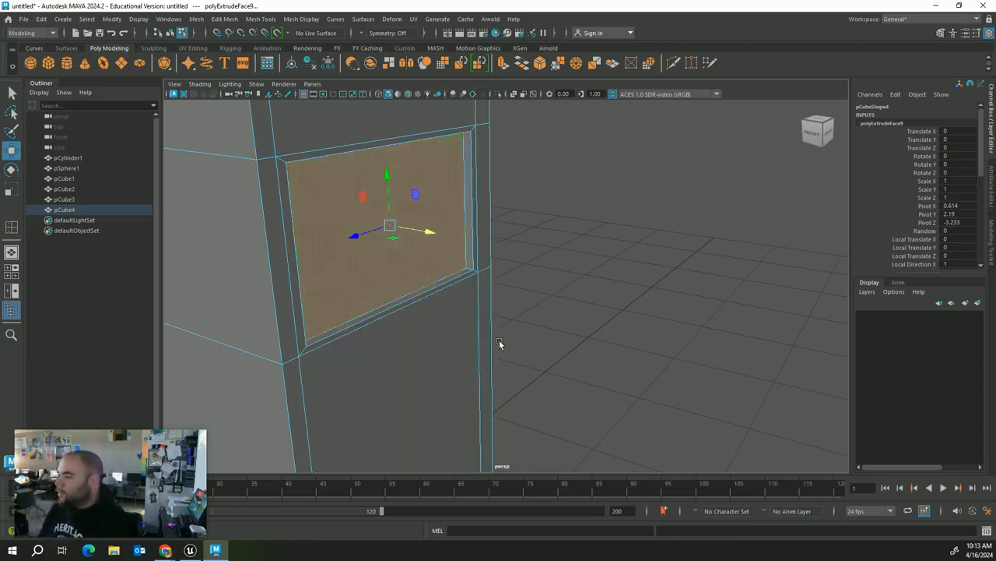
pyautogui.hotkey('ctrl', 'z')
pyautogui.hotkey('ctrl', 'z')
pyautogui.press('r')
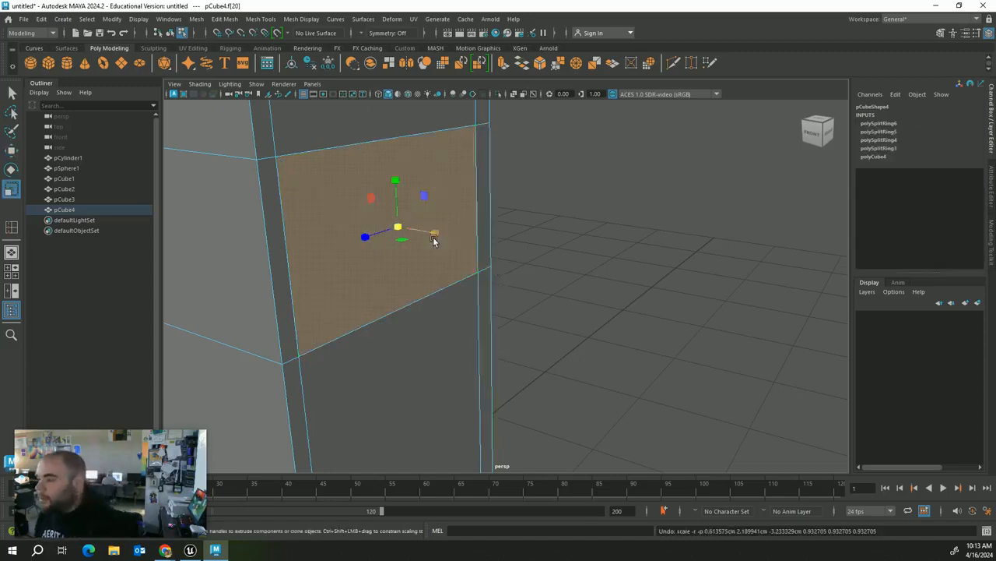
# Step: Extrude the upper front face and scale it inward to form a border, and extrude the inset face slightly into the can
pyautogui.keyDown('shift'); pyautogui.moveTo(399, 228); pyautogui.dragTo(384, 235); pyautogui.keyUp('shift')
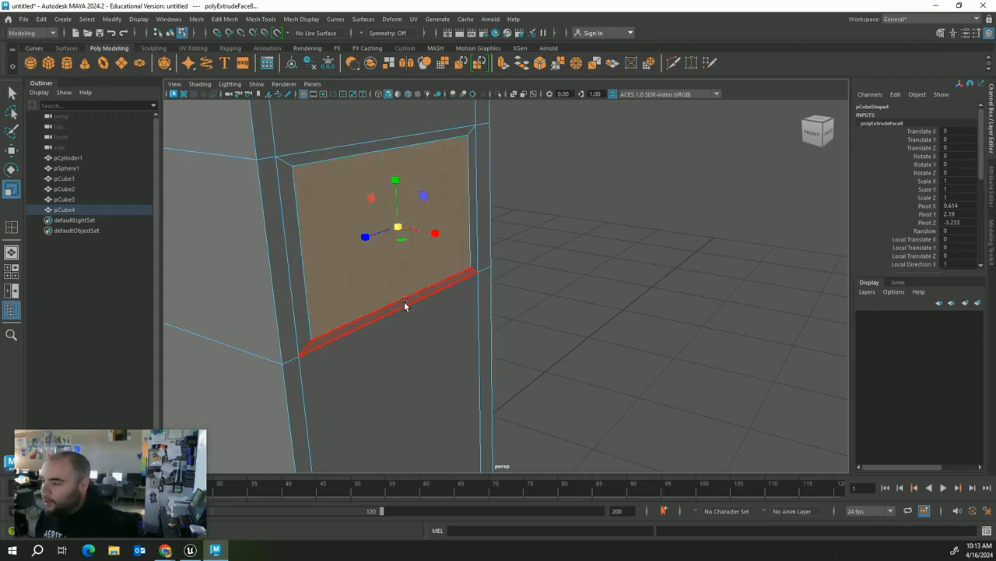
pyautogui.press('w')
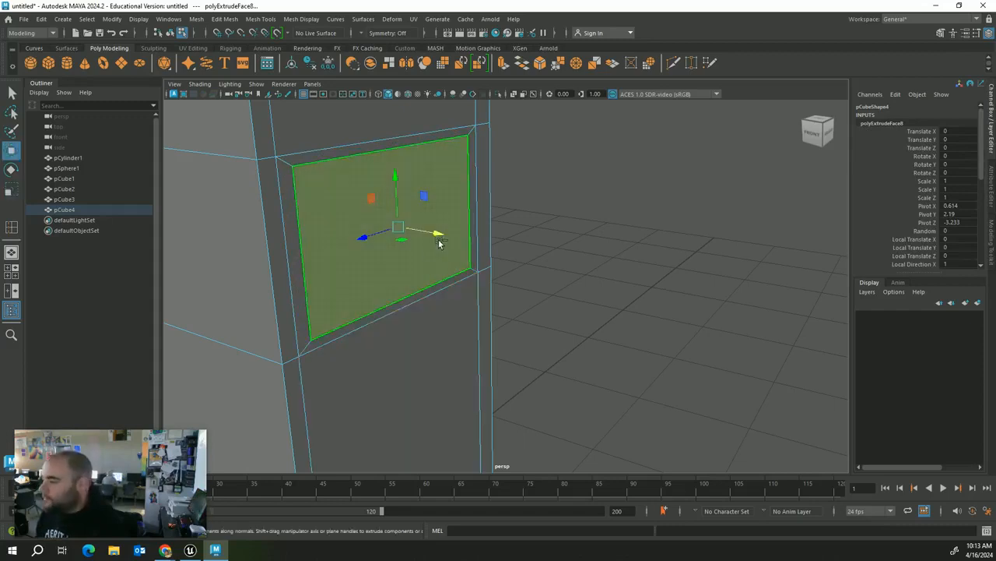
pyautogui.keyDown('shift'); pyautogui.moveTo(439, 234); pyautogui.dragTo(424, 232); pyautogui.keyUp('shift')
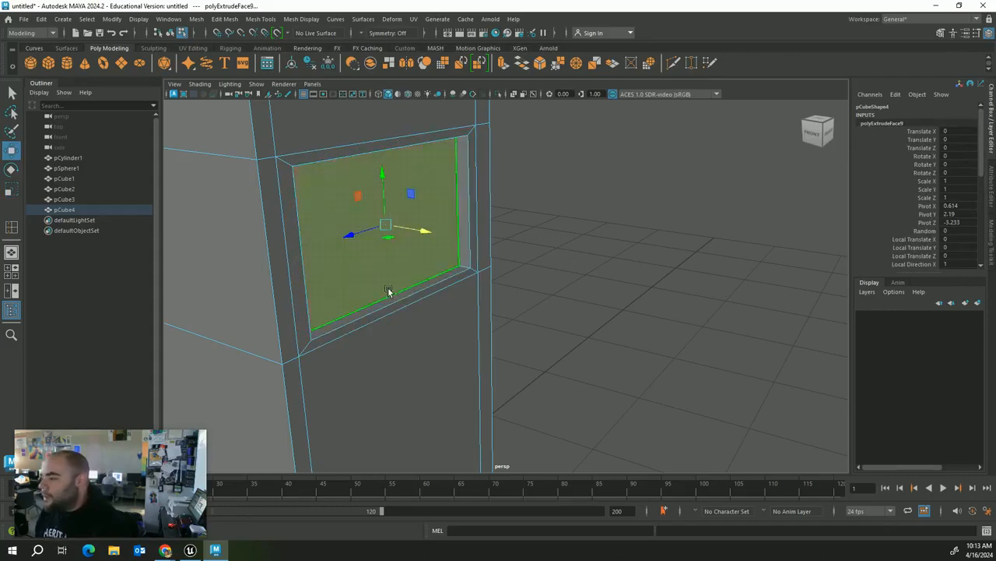
# Step: Delete the recessed front face to open the third can's upper front
pyautogui.keyDown('alt'); pyautogui.moveTo(661, 238); pyautogui.dragTo(598, 287); pyautogui.keyUp('alt')
pyautogui.click(576, 203)
pyautogui.press('Delete')
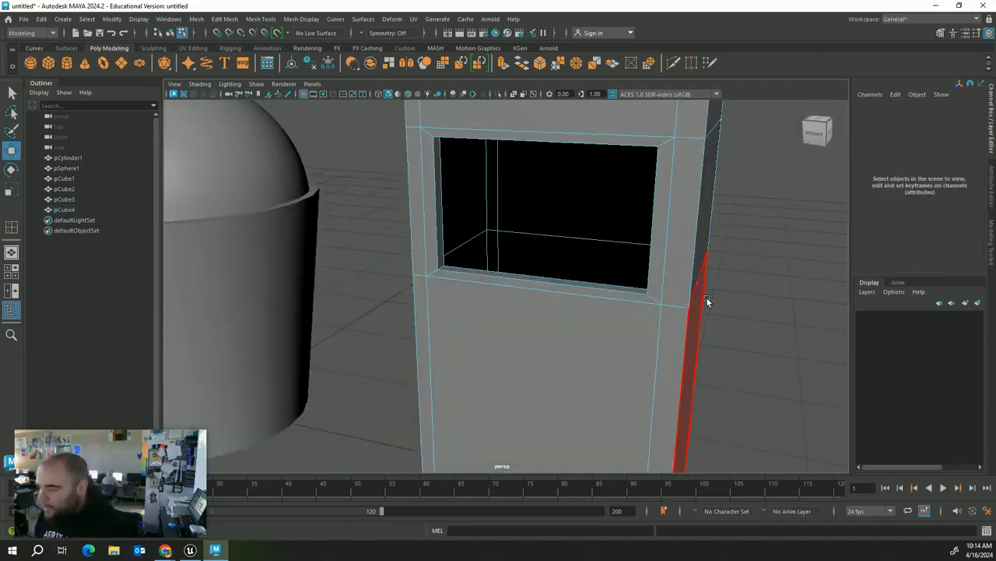
# Step: Add a polygon cube, thin it along X to about 0.18, and move it to the third can's opening at about X 0.49, Y 2.05, Z -2.97
pyautogui.keyDown('alt'); pyautogui.moveTo(706, 296); pyautogui.dragTo(740, 307); pyautogui.keyUp('alt')
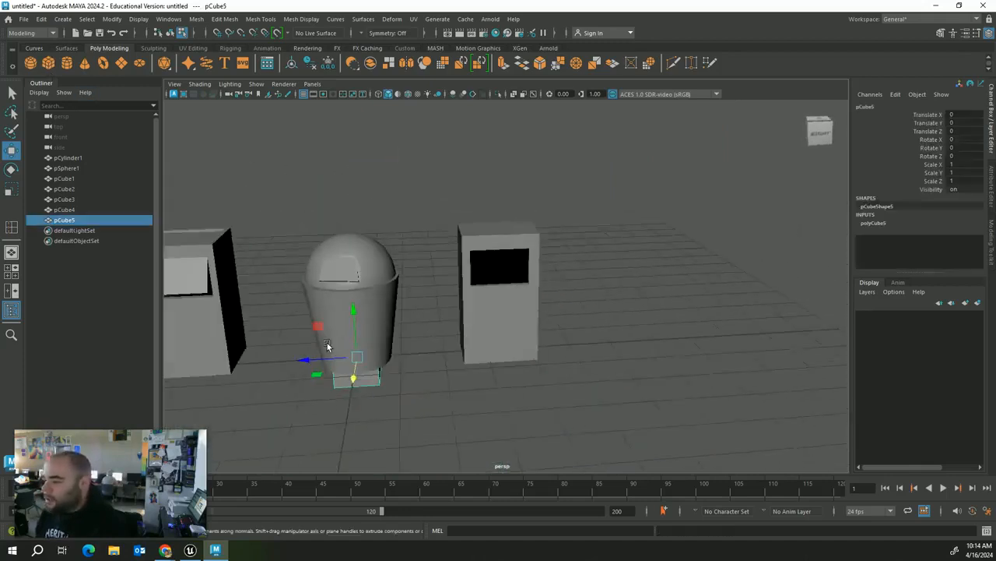
pyautogui.click(370, 351)
pyautogui.click(354, 377)
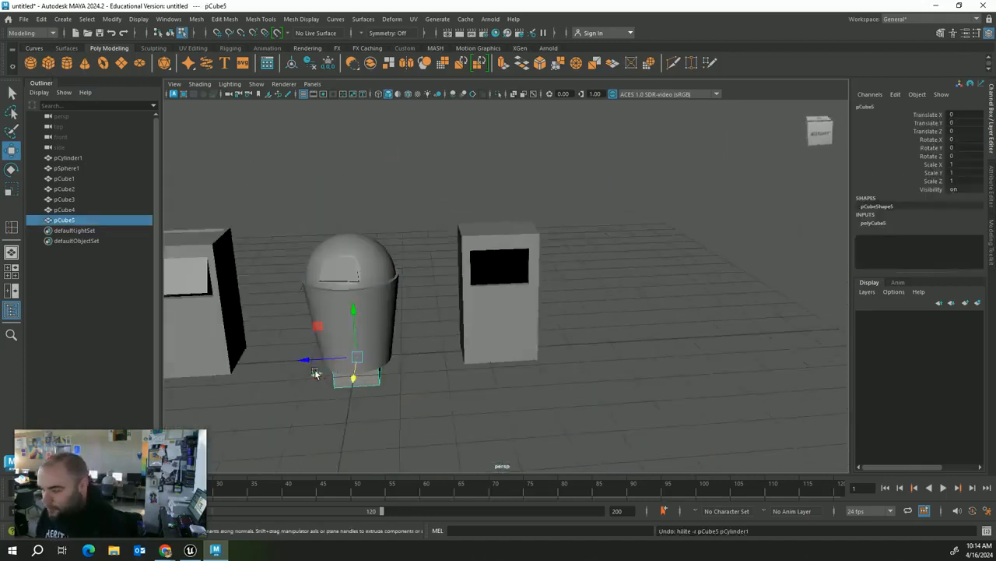
pyautogui.moveTo(306, 360); pyautogui.dragTo(473, 336)
pyautogui.press('r')
pyautogui.press('w')
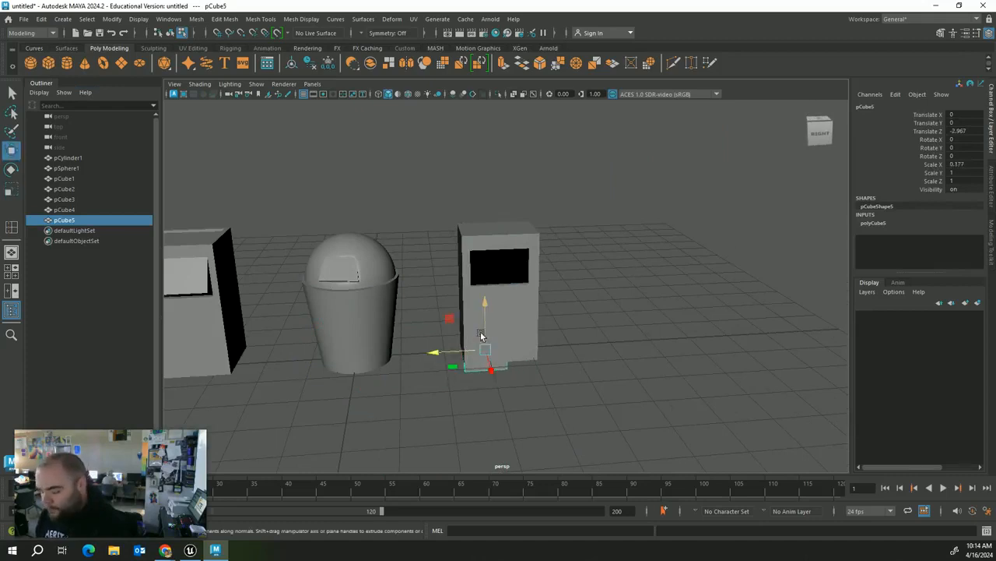
pyautogui.moveTo(479, 302); pyautogui.dragTo(496, 284)
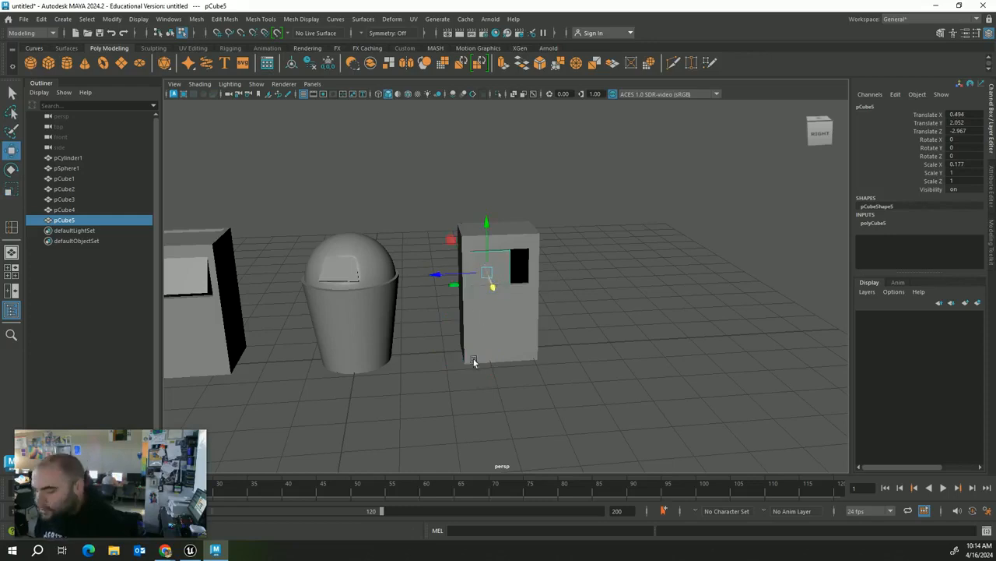
# Step: Thin the new cube to 0.042 in X and centre it in the opening at about X 0.519, Y 2.164, Z -3.192
pyautogui.keyDown('alt'); pyautogui.moveTo(508, 349); pyautogui.dragTo(503, 284); pyautogui.keyUp('alt')
pyautogui.press('r')
pyautogui.press('w')
pyautogui.moveTo(482, 238); pyautogui.dragTo(483, 235)
pyautogui.scroll(7, 517, 323)
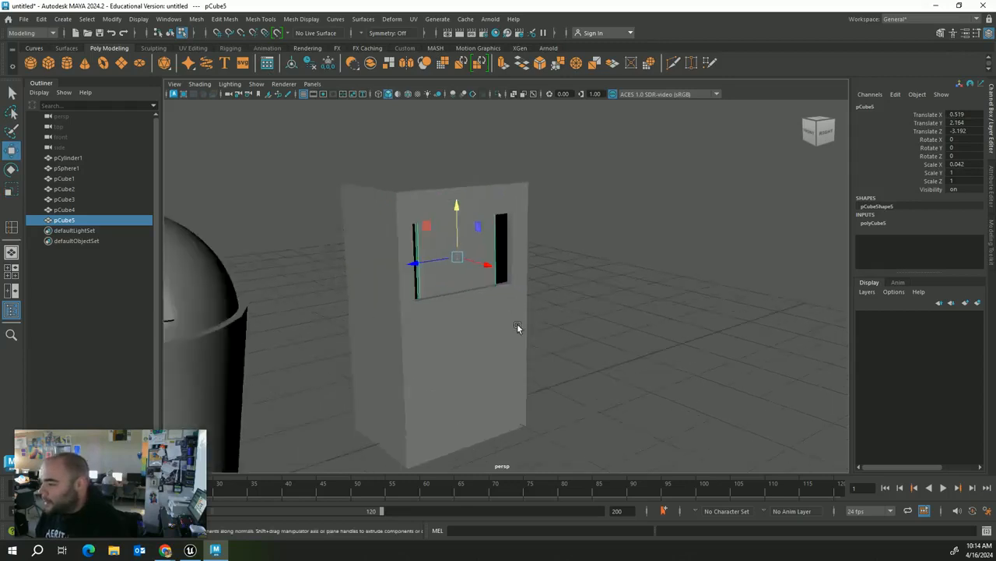
pyautogui.keyDown('alt'); pyautogui.moveTo(518, 332); pyautogui.dragTo(439, 338); pyautogui.keyUp('alt')
pyautogui.press('r')
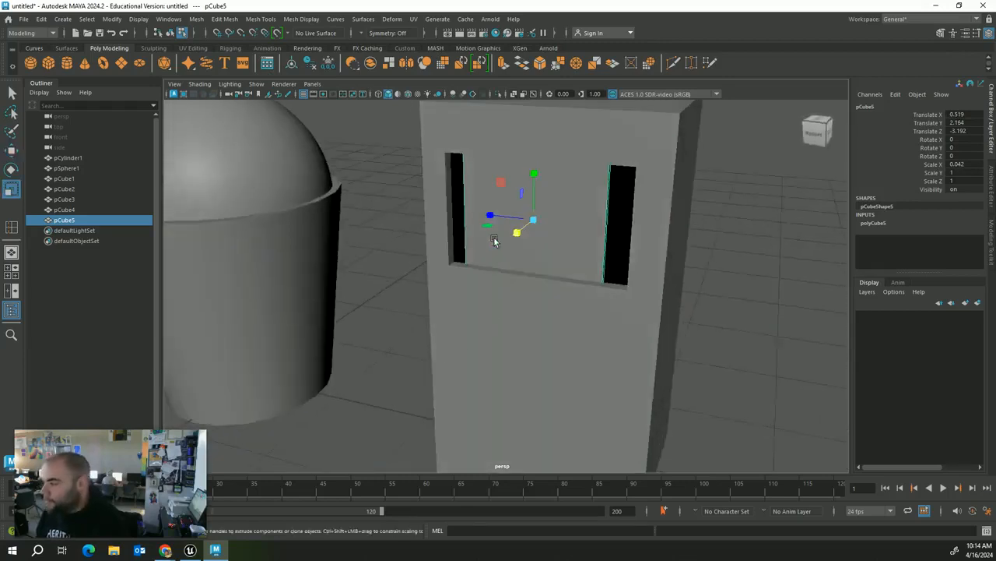
pyautogui.moveTo(479, 208); pyautogui.dragTo(484, 214, button='right')
pyautogui.click(514, 225)
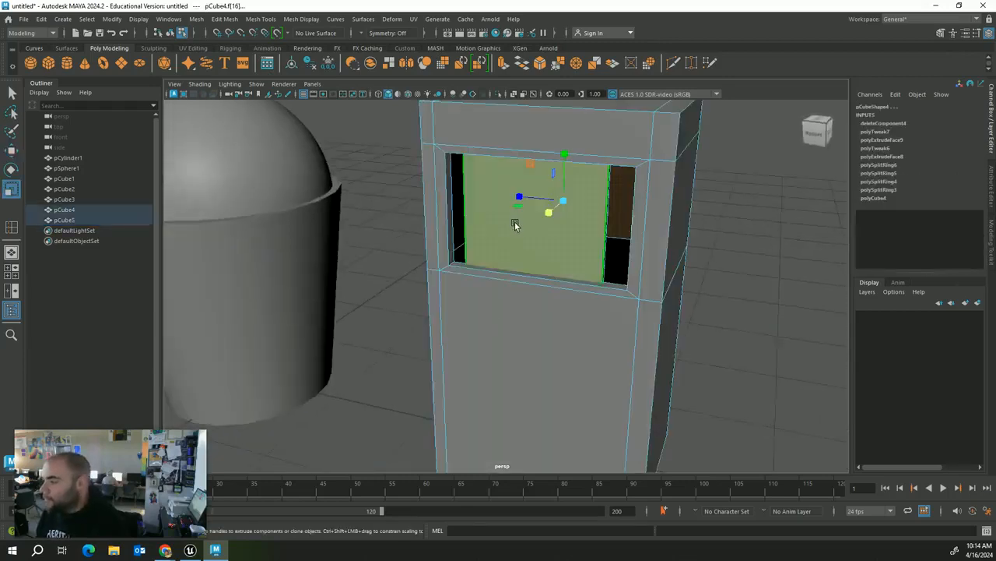
pyautogui.click(680, 253)
pyautogui.click(547, 245)
pyautogui.moveTo(547, 243); pyautogui.dragTo(581, 226, button='right')
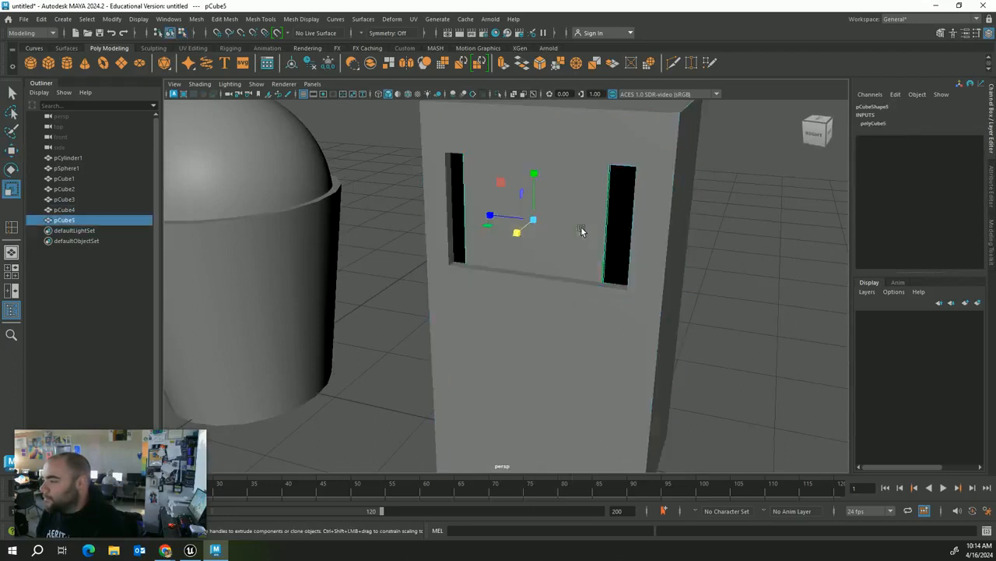
# Step: Widen the flap panel to a Z scale of 1.243 and position it across the opening at about X 0.614, Z -3.226
pyautogui.moveTo(486, 215)
pyautogui.mouseDown()
pyautogui.moveTo(475, 213)
pyautogui.moveTo(493, 217)
pyautogui.mouseUp()
pyautogui.press('w')
pyautogui.keyDown('alt'); pyautogui.moveTo(653, 317); pyautogui.dragTo(543, 250); pyautogui.keyUp('alt')
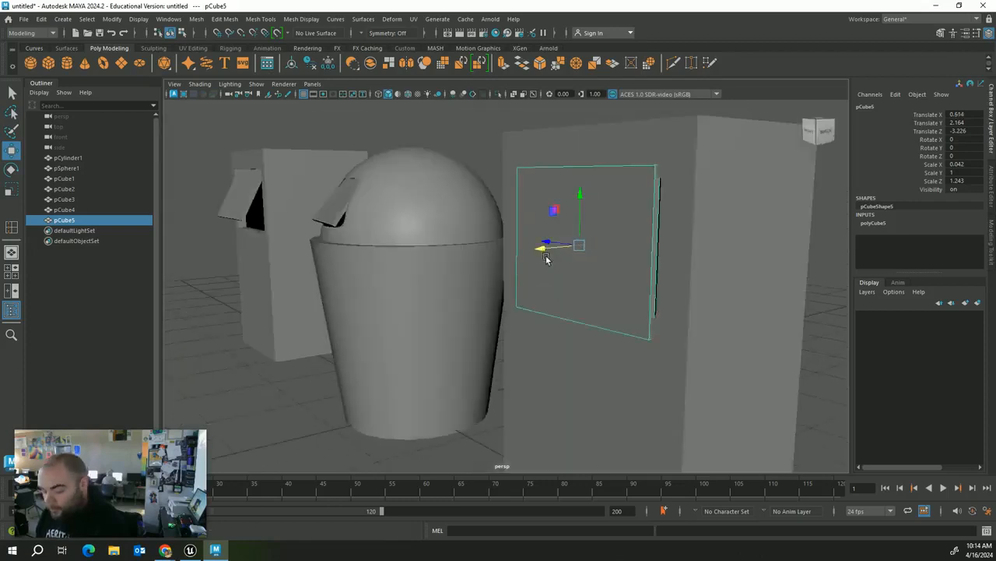
# Step: Tilt the flap panel outward about 19.7° around Z and raise it to about Y 2.343 in the opening
pyautogui.press('e')
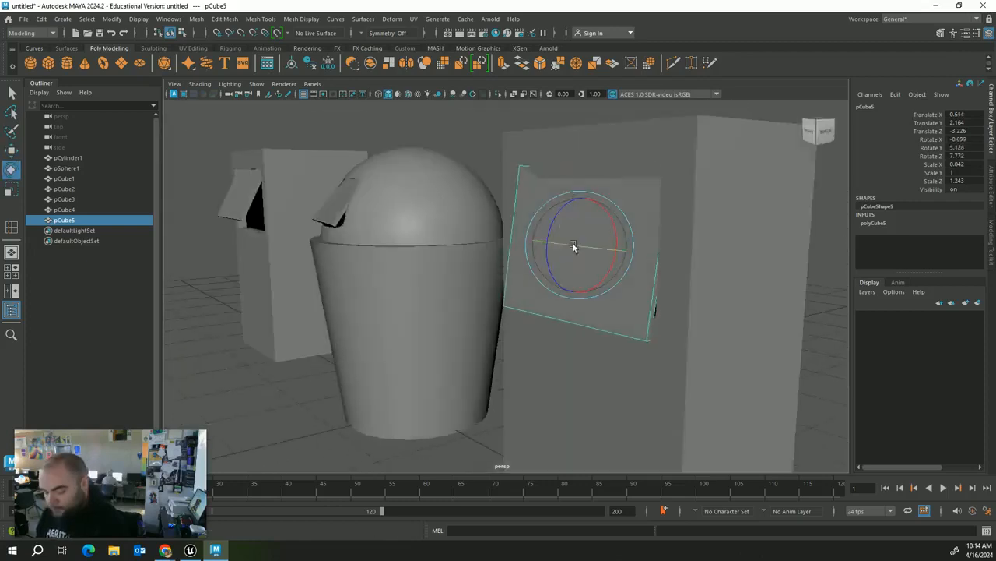
pyautogui.moveTo(550, 226); pyautogui.dragTo(559, 215)
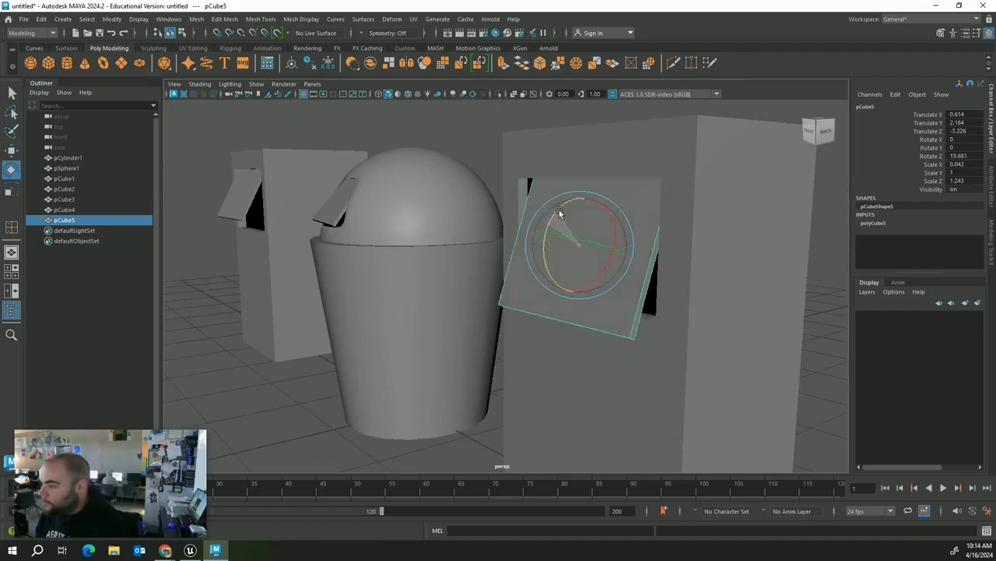
pyautogui.press('w')
pyautogui.moveTo(578, 199); pyautogui.dragTo(589, 183)
pyautogui.click(814, 324)
pyautogui.keyDown('alt'); pyautogui.moveTo(822, 333); pyautogui.dragTo(749, 312); pyautogui.keyUp('alt')
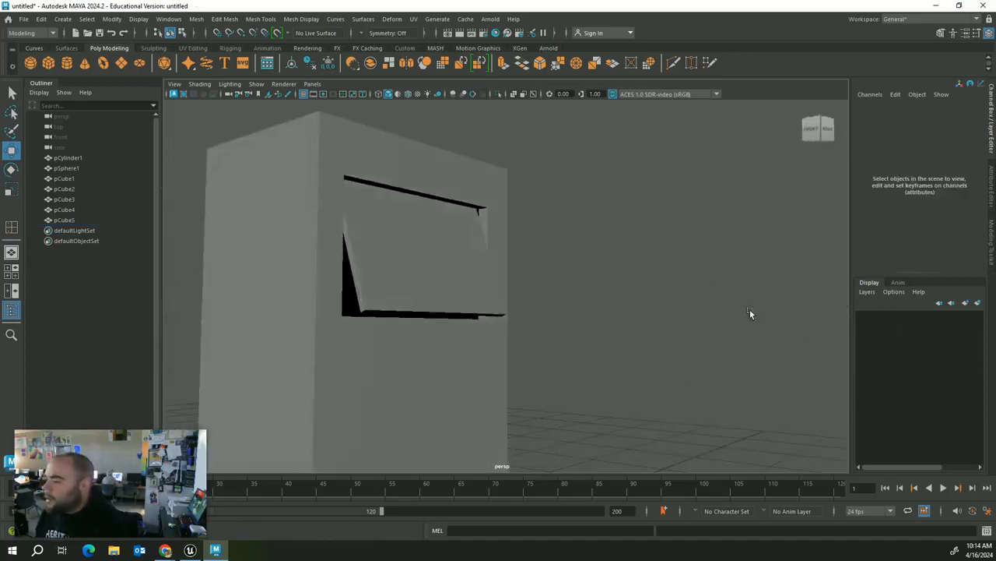
pyautogui.click(482, 289)
pyautogui.moveTo(431, 202); pyautogui.dragTo(431, 193)
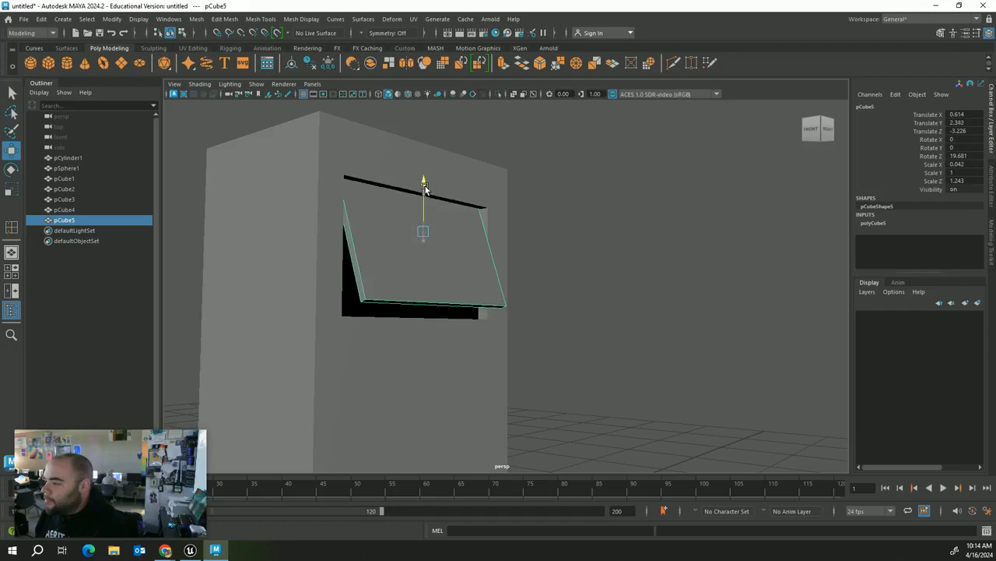
pyautogui.click(637, 259)
# Step: Select the large top face of the third can and extrude it scaled slightly inward to form a rim
pyautogui.keyDown('alt'); pyautogui.moveTo(637, 259); pyautogui.dragTo(506, 213); pyautogui.keyUp('alt')
pyautogui.scroll(-5, 574, 376)
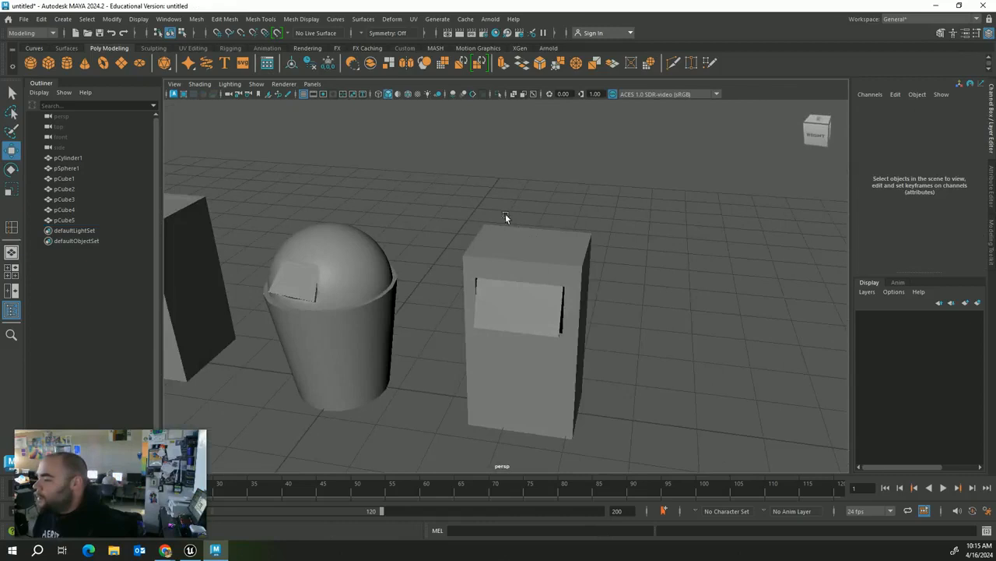
pyautogui.click(550, 231)
pyautogui.moveTo(546, 243); pyautogui.dragTo(547, 273, button='right')
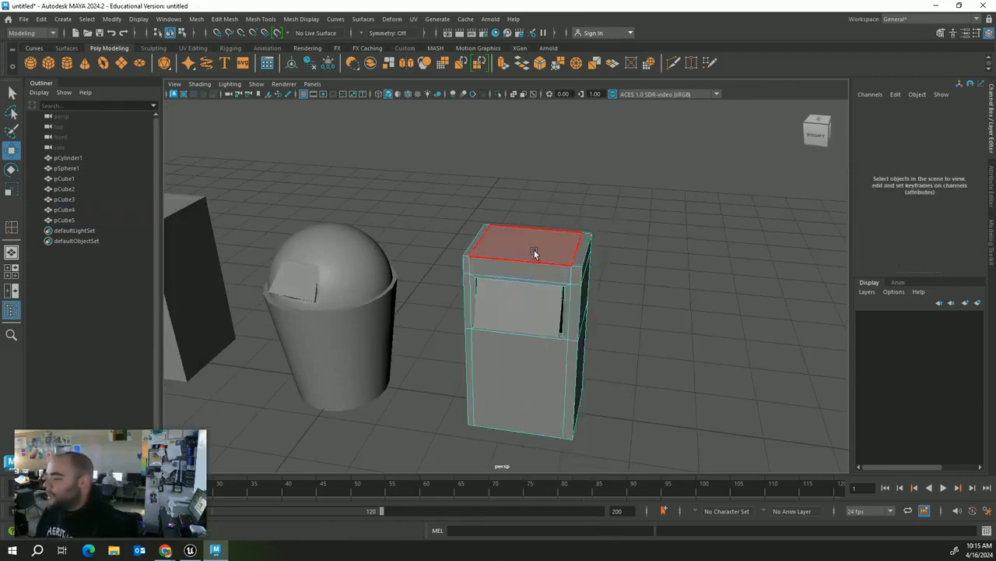
pyautogui.click(534, 250)
pyautogui.keyDown('alt'); pyautogui.moveTo(545, 257); pyautogui.dragTo(677, 373); pyautogui.keyUp('alt')
pyautogui.scroll(5, 674, 366)
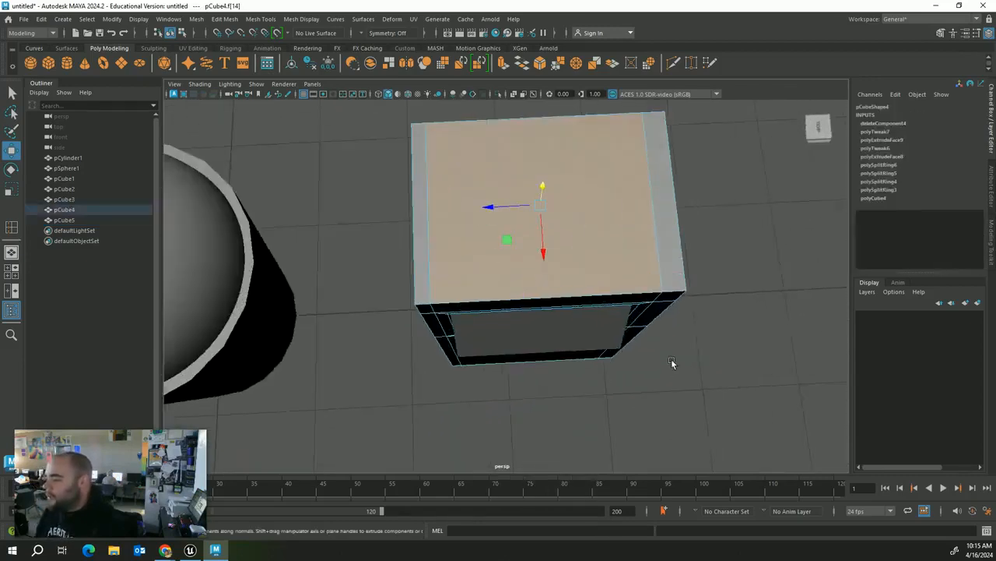
pyautogui.press('r')
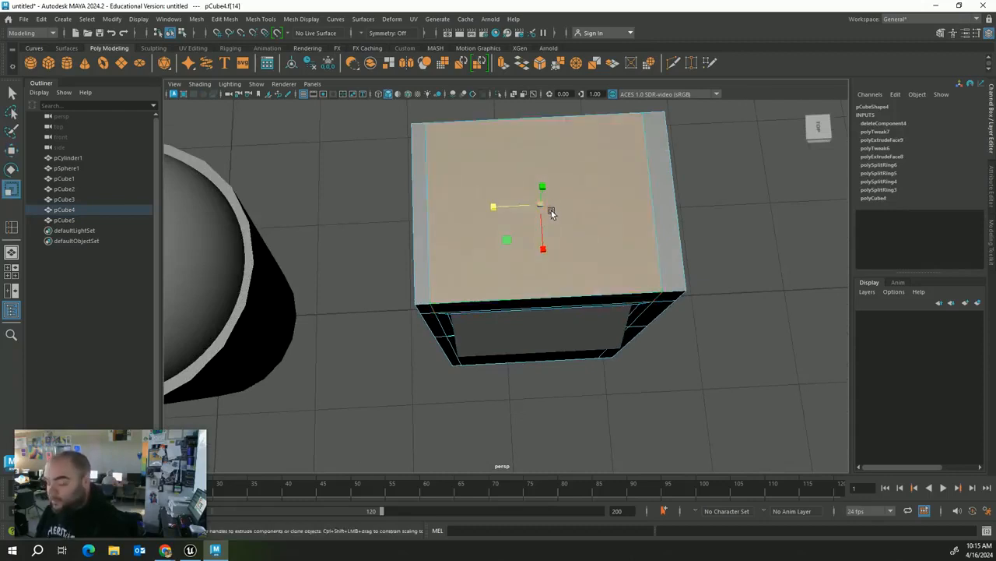
pyautogui.moveTo(551, 212); pyautogui.dragTo(564, 198)
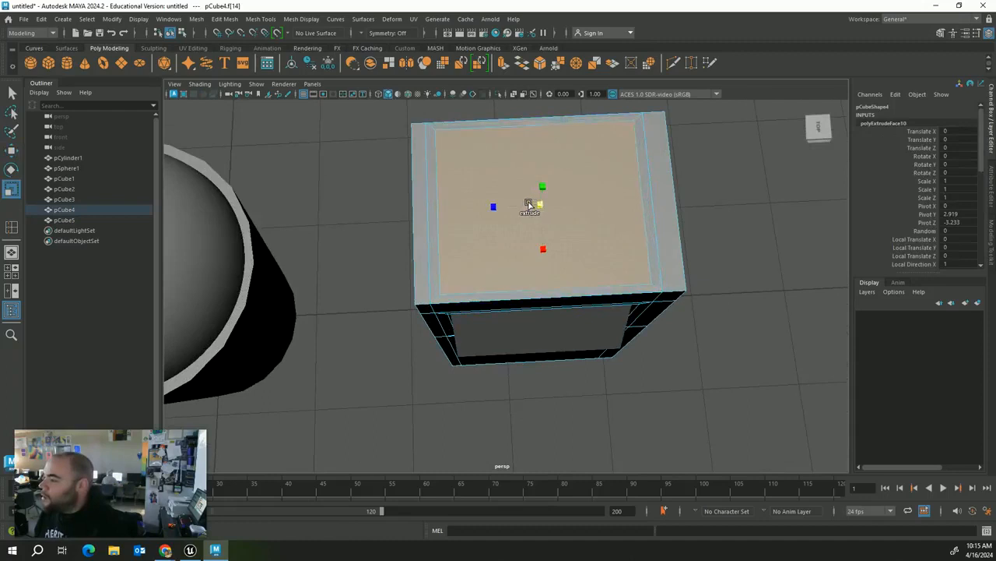
# Step: Extrude the inset top face slightly downward to recess the third can's top, and return to object selection
pyautogui.keyDown('alt'); pyautogui.moveTo(545, 209); pyautogui.dragTo(682, 176); pyautogui.keyUp('alt')
pyautogui.press('w')
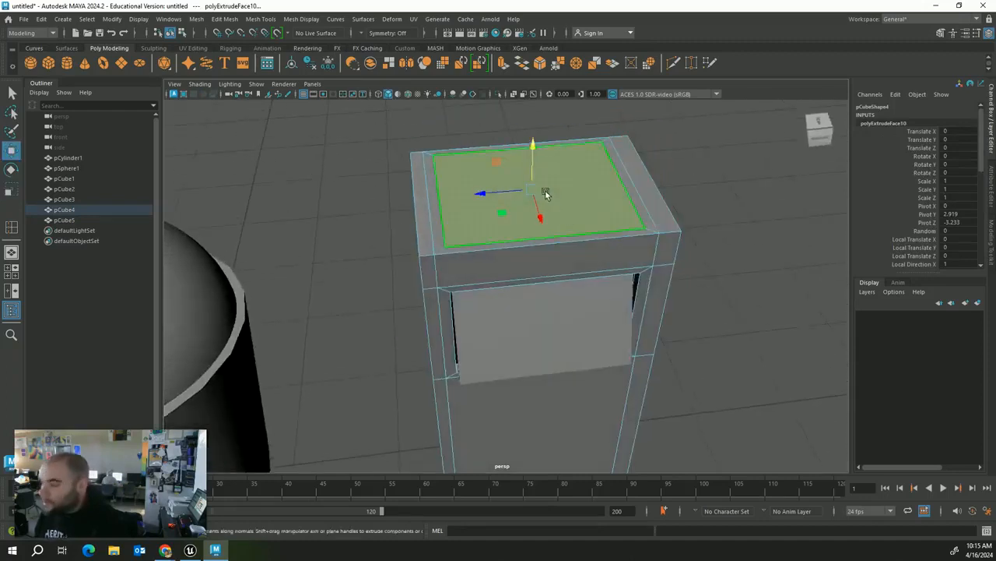
pyautogui.hotkey('ctrl', 'e')
pyautogui.moveTo(533, 158); pyautogui.dragTo(536, 168)
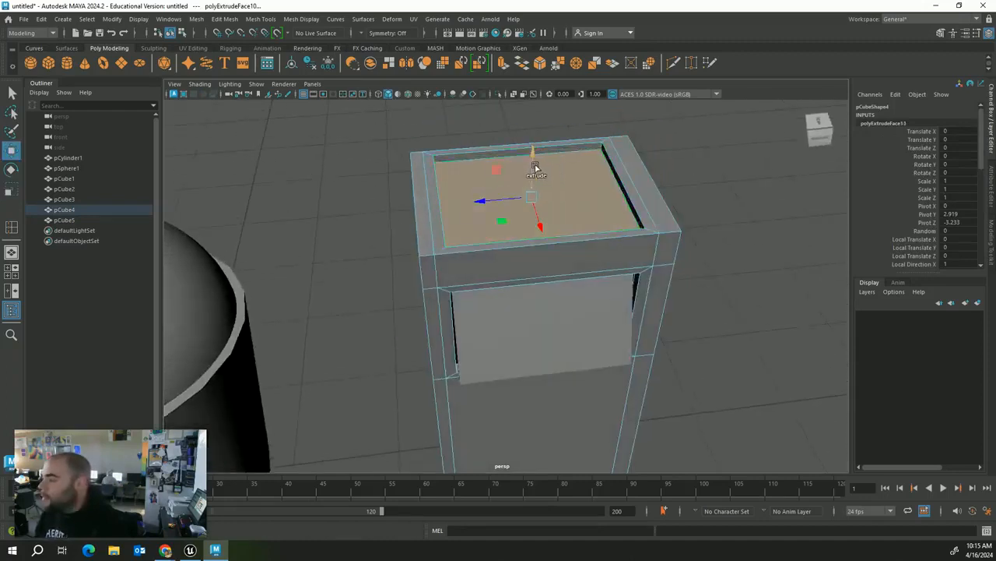
pyautogui.moveTo(702, 177); pyautogui.dragTo(751, 163, button='right')
pyautogui.click(711, 267)
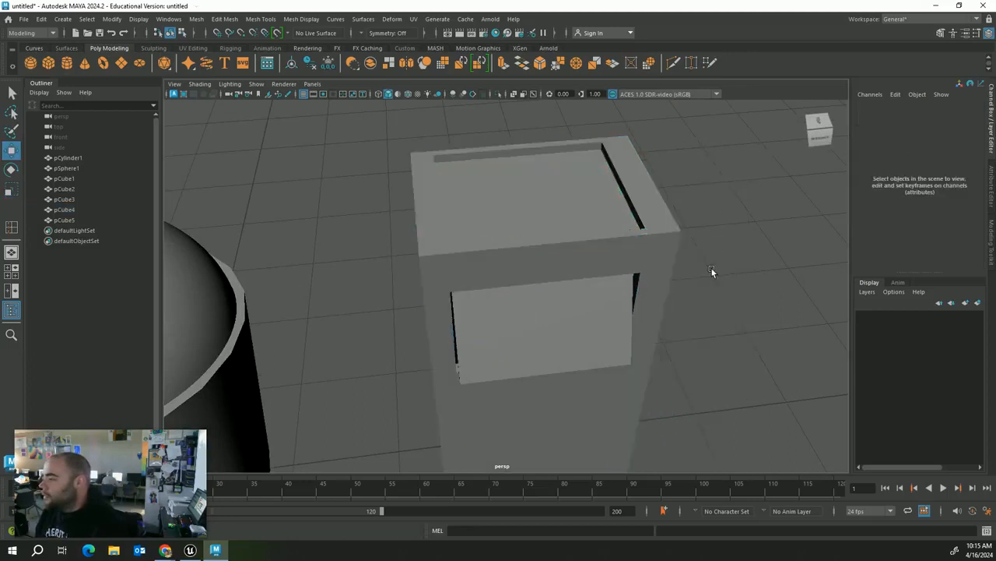
# Step: Examine the third can's recessed top and tilted flap alongside the other two trash cans
pyautogui.keyDown('alt'); pyautogui.moveTo(711, 267); pyautogui.dragTo(526, 179); pyautogui.keyUp('alt')
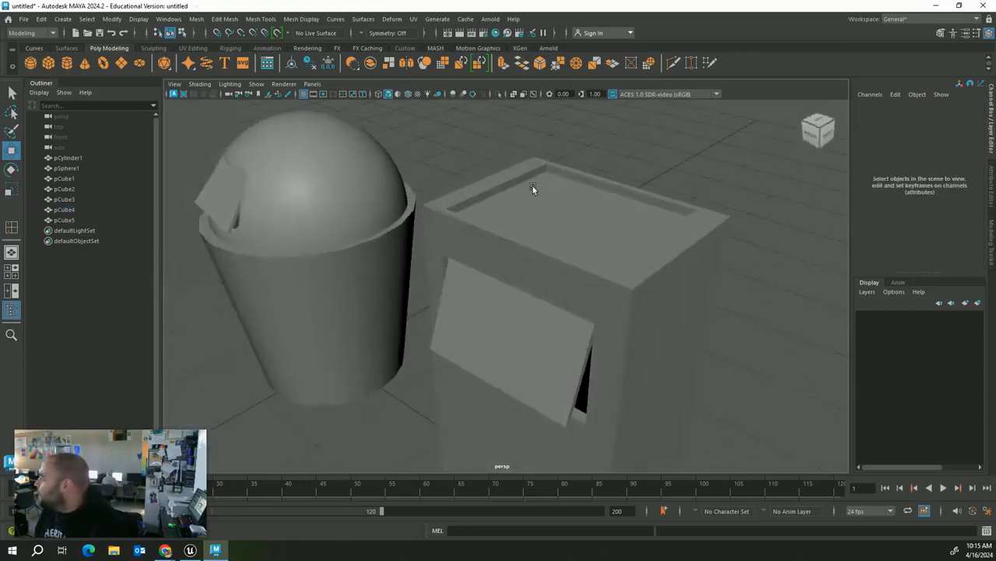
pyautogui.keyDown('alt'); pyautogui.moveTo(545, 228); pyautogui.dragTo(618, 334); pyautogui.keyUp('alt')
pyautogui.keyDown('alt'); pyautogui.moveTo(618, 334); pyautogui.dragTo(597, 300, button='right'); pyautogui.keyUp('alt')
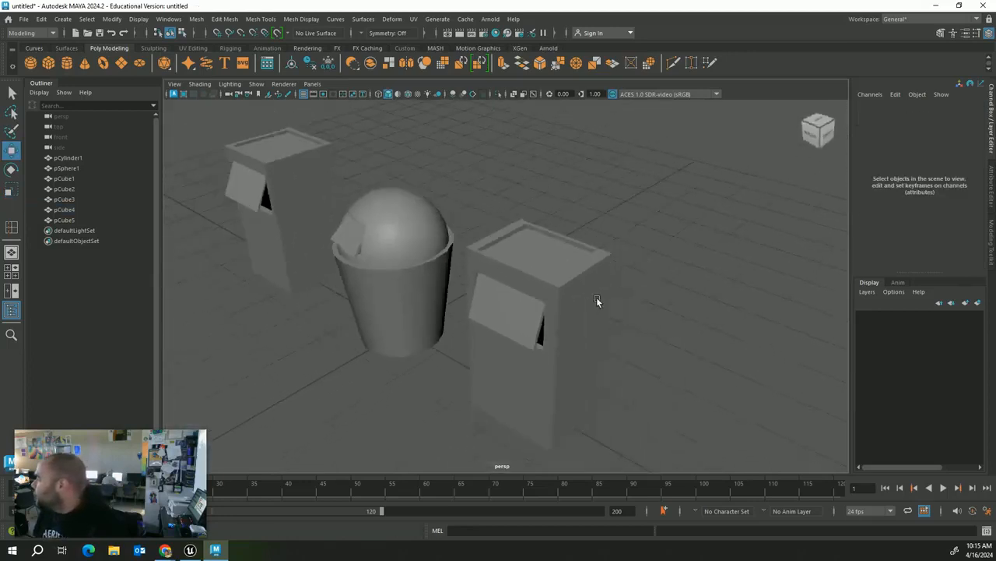
pyautogui.scroll(5, 597, 296)
pyautogui.scroll(-5, 596, 295)
pyautogui.keyDown('alt'); pyautogui.moveTo(595, 294); pyautogui.dragTo(625, 344); pyautogui.keyUp('alt')
pyautogui.scroll(2, 615, 319)
pyautogui.scroll(3, 575, 268)
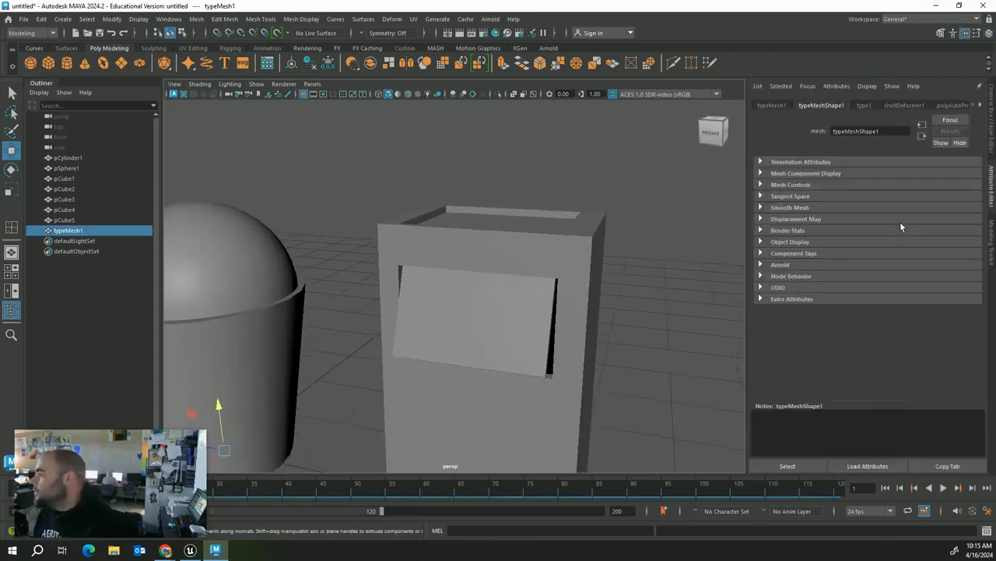
# Step: Add a 3D type object and set its text to "TRASH"
pyautogui.click(864, 105)
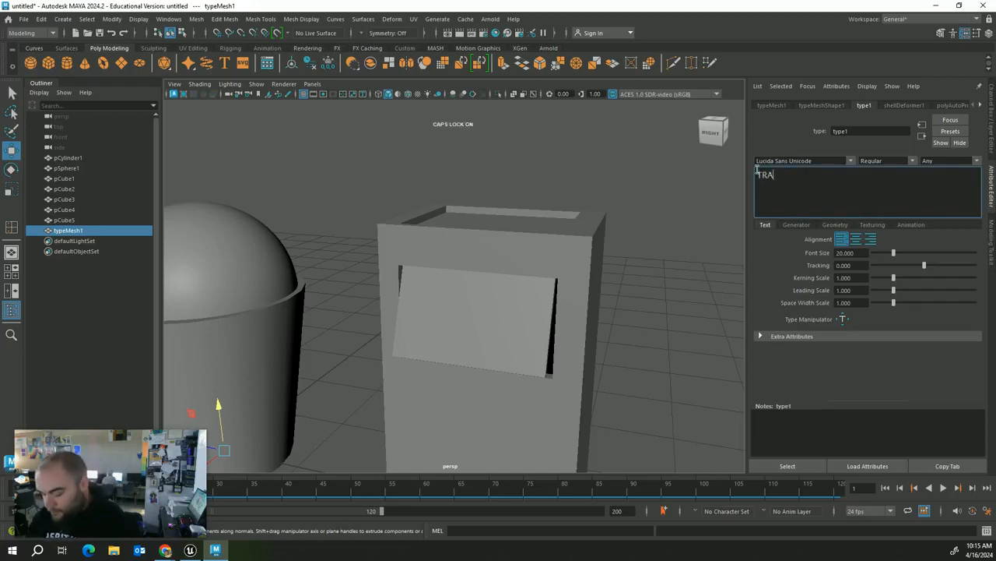
pyautogui.scroll(-6, 639, 366)
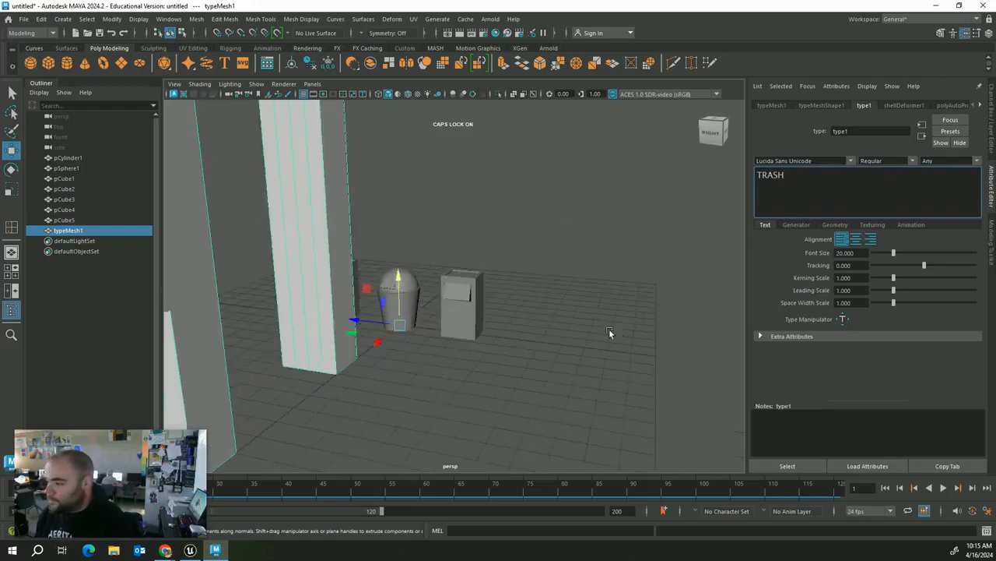
# Step: Rotate the TRASH text to face the fronts of the cans and scale it down to label size
pyautogui.click(509, 392)
pyautogui.scroll(-5, 463, 357)
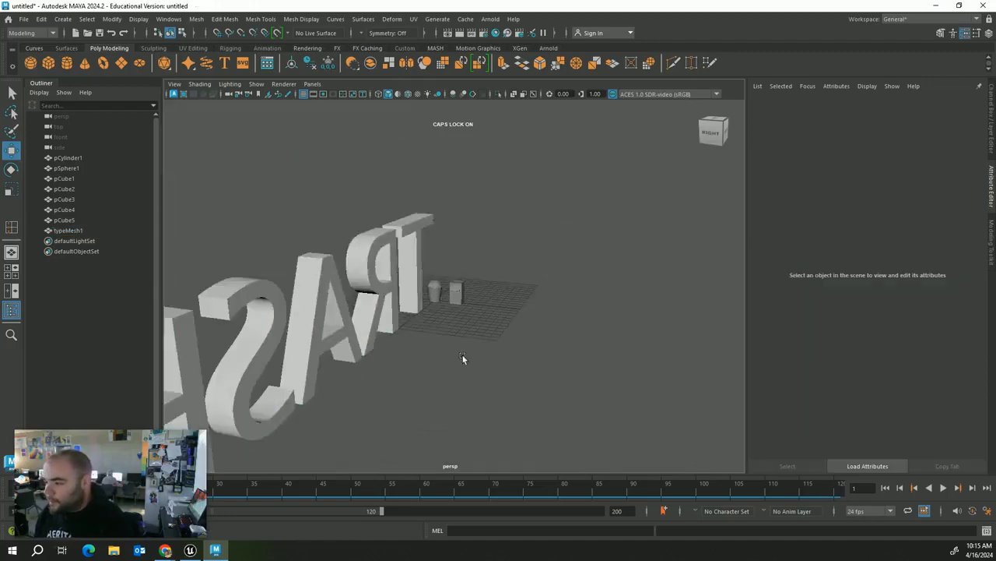
pyautogui.click(379, 322)
pyautogui.press('e')
pyautogui.moveTo(415, 338); pyautogui.dragTo(181, 343)
pyautogui.press('w')
pyautogui.moveTo(436, 302); pyautogui.dragTo(416, 310)
pyautogui.press('f')
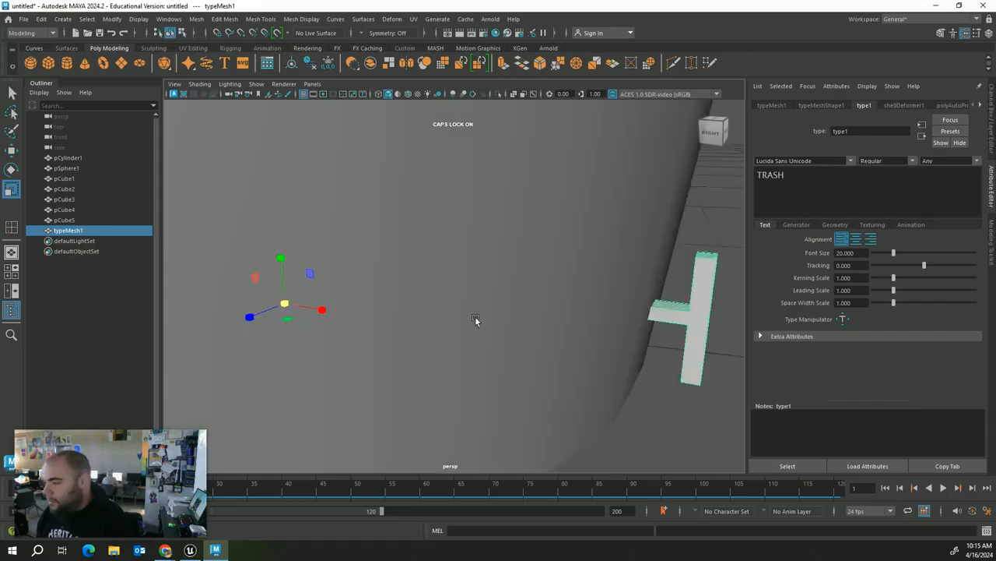
# Step: Move the small TRASH text across to the third can and raise it to flap height
pyautogui.scroll(-6, 475, 316)
pyautogui.press('w')
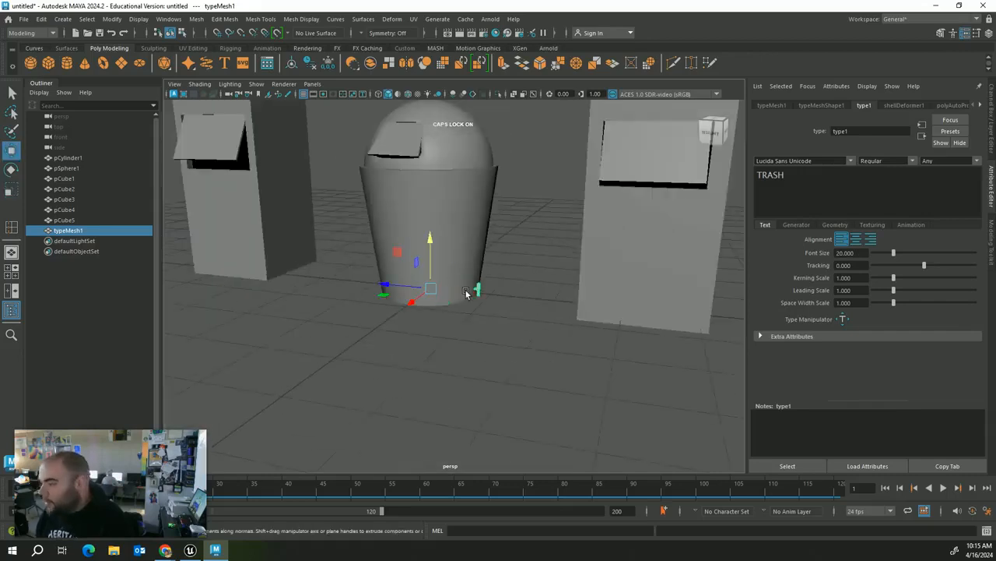
pyautogui.moveTo(390, 283); pyautogui.dragTo(632, 349)
pyautogui.moveTo(631, 289); pyautogui.dragTo(637, 124)
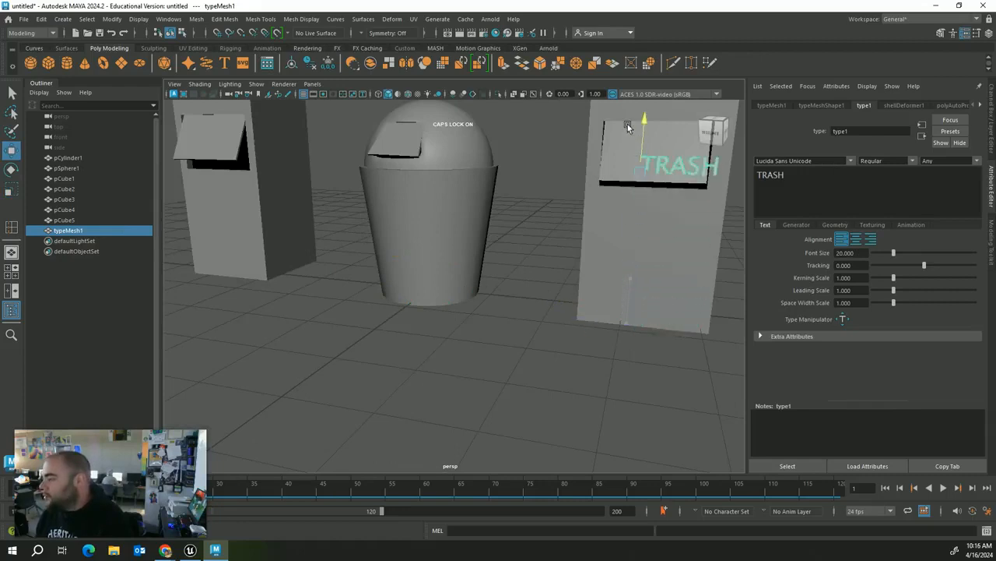
# Step: Tilt the TRASH text to match the third can's slanted flap and seat it against the flap's surface
pyautogui.keyDown('alt'); pyautogui.moveTo(661, 247); pyautogui.dragTo(535, 218); pyautogui.keyUp('alt')
pyautogui.press('e')
pyautogui.press('w')
pyautogui.keyDown('alt'); pyautogui.moveTo(633, 290); pyautogui.dragTo(662, 315); pyautogui.keyUp('alt')
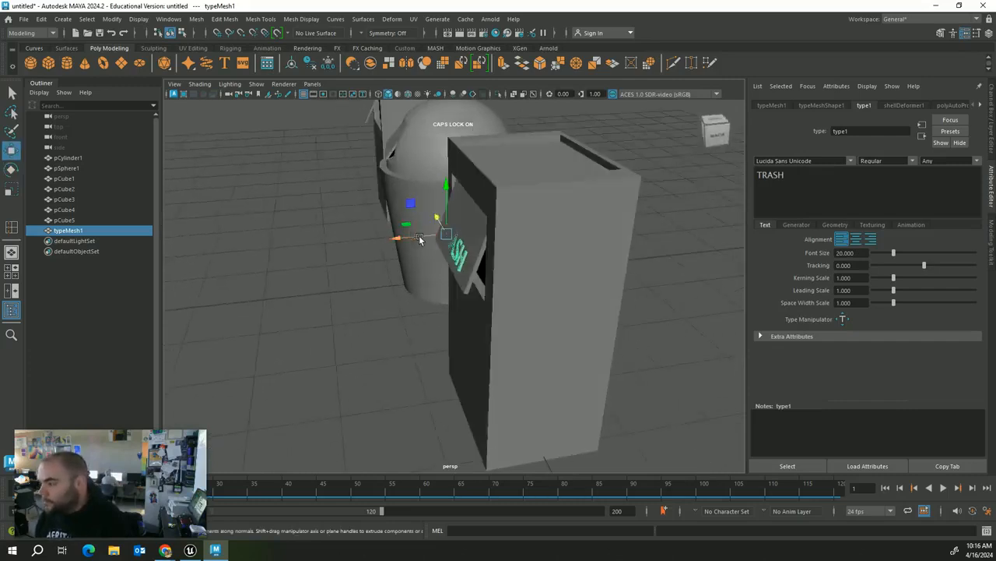
pyautogui.moveTo(405, 240)
pyautogui.mouseDown()
pyautogui.moveTo(414, 237)
pyautogui.moveTo(397, 253)
pyautogui.mouseUp()
pyautogui.click(381, 334)
pyautogui.keyDown('alt'); pyautogui.moveTo(381, 334); pyautogui.dragTo(454, 330); pyautogui.keyUp('alt')
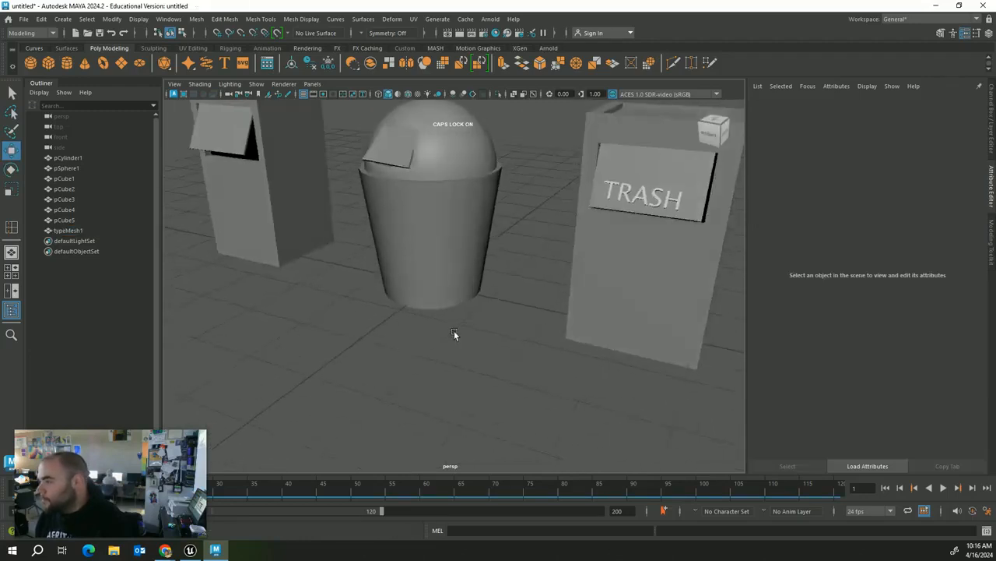
# Step: Shift the TRASH text slightly sideways to center it on the third can's flap, and clear the selection
pyautogui.click(650, 201)
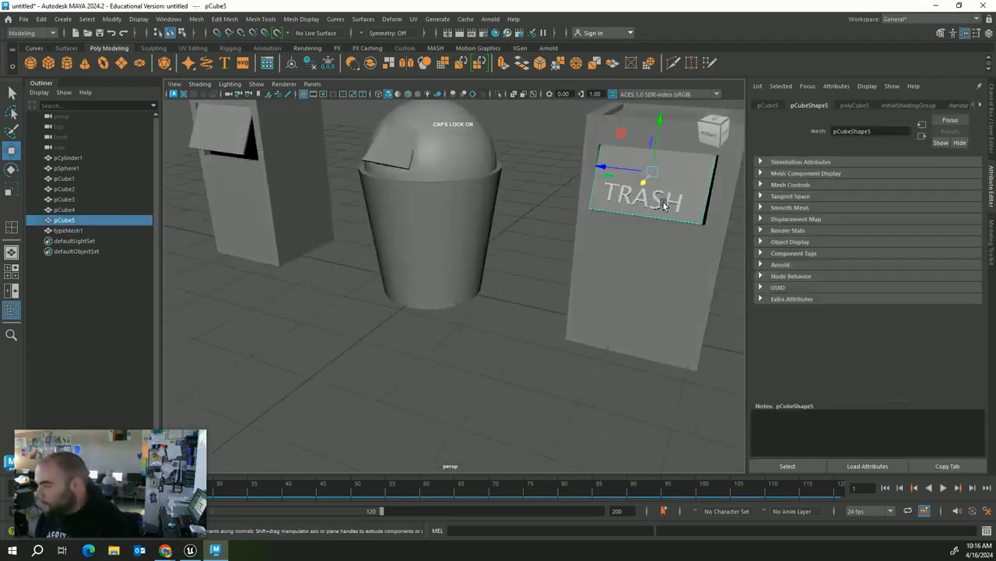
pyautogui.click(663, 201)
pyautogui.press('e')
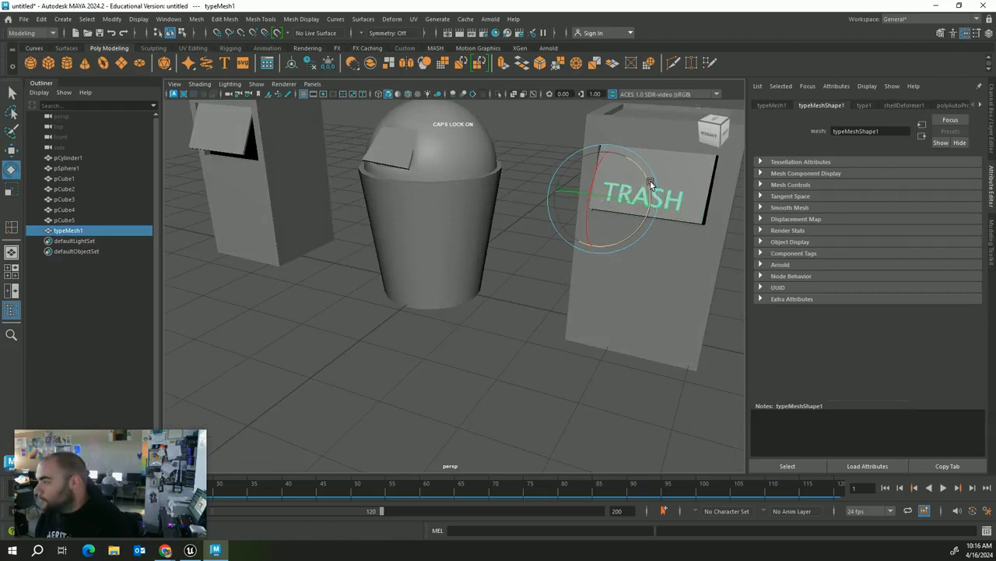
pyautogui.press('w')
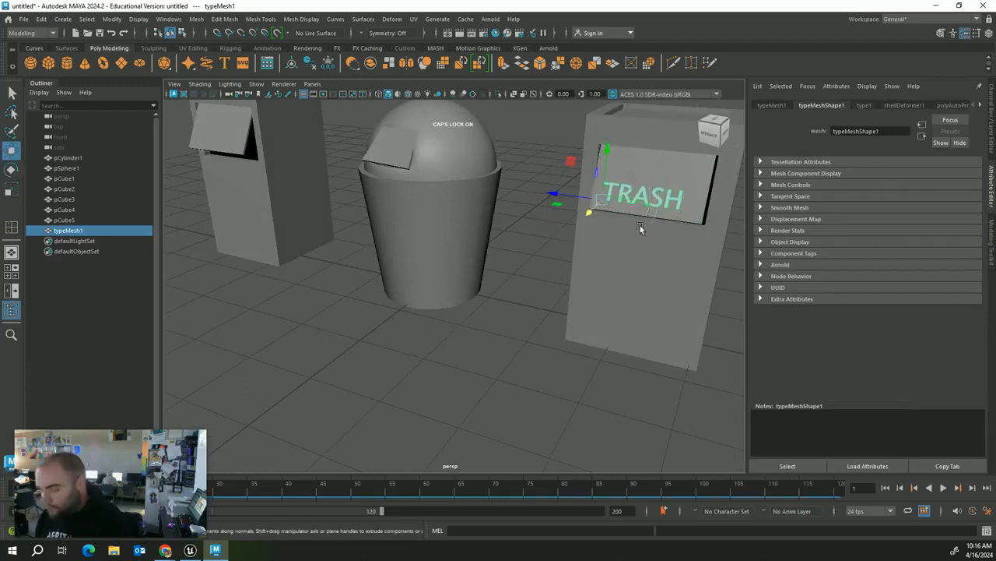
pyautogui.click(597, 311)
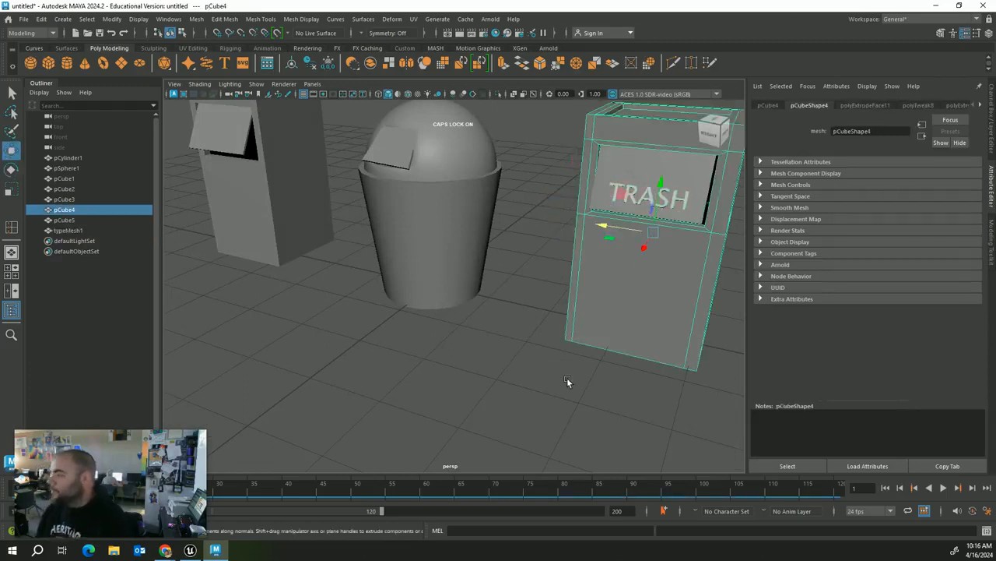
pyautogui.click(567, 377)
# Step: Duplicate the TRASH text, move the copy to the third can's side and rotate it toward the side face
pyautogui.scroll(-5, 568, 393)
pyautogui.moveTo(569, 393)
pyautogui.keyDown('alt'); pyautogui.mouseDown()
pyautogui.moveTo(545, 393)
pyautogui.moveTo(507, 279)
pyautogui.moveTo(538, 280)
pyautogui.moveTo(527, 247)
pyautogui.mouseUp(); pyautogui.keyUp('alt')
pyautogui.click(527, 252)
pyautogui.press('e')
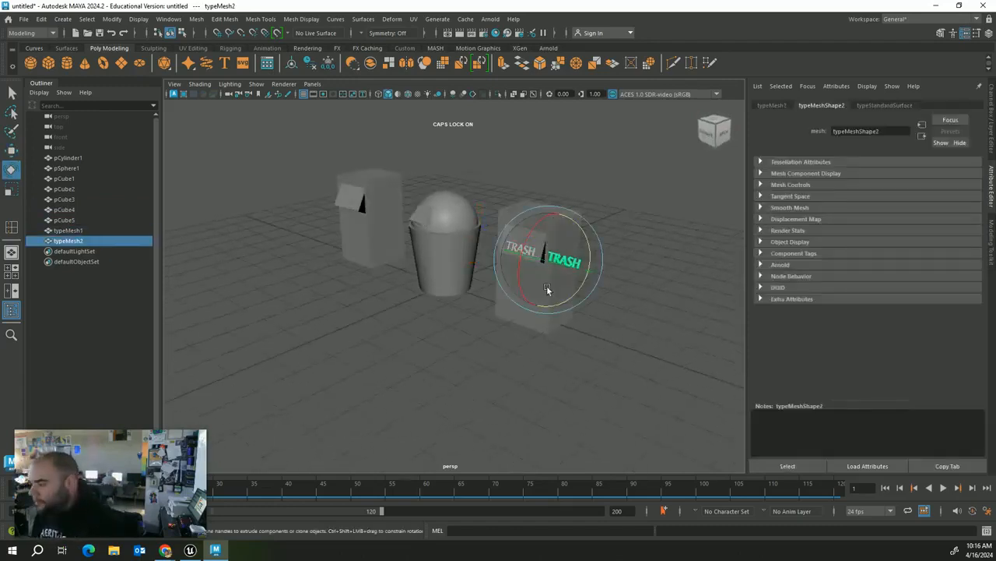
pyautogui.moveTo(546, 288)
pyautogui.mouseDown()
pyautogui.moveTo(599, 270)
pyautogui.moveTo(533, 220)
pyautogui.moveTo(530, 239)
pyautogui.moveTo(574, 298)
pyautogui.mouseUp()
# Step: Rotate the copied text further until it runs along the third can's side, and position it on that face
pyautogui.press('w')
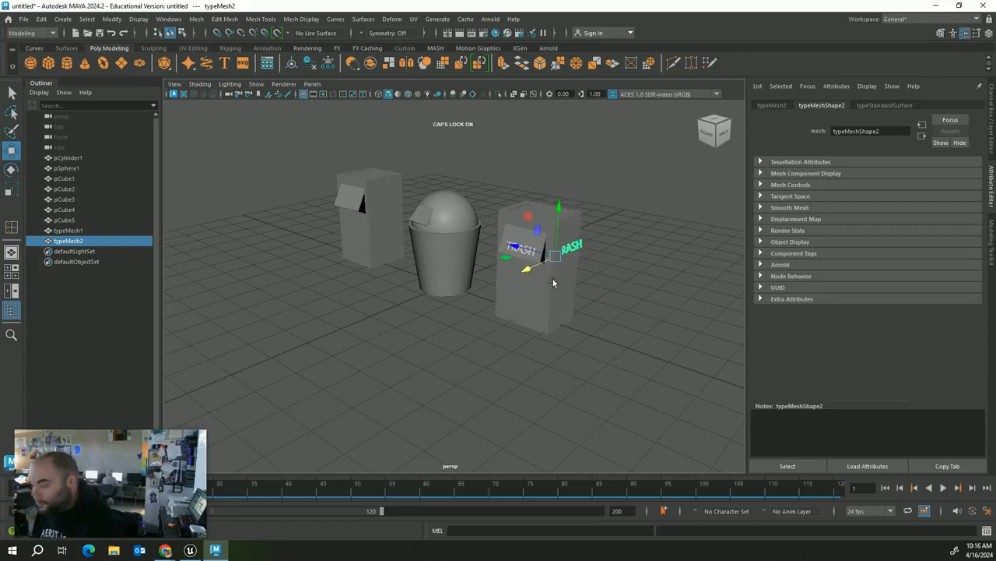
pyautogui.press('e')
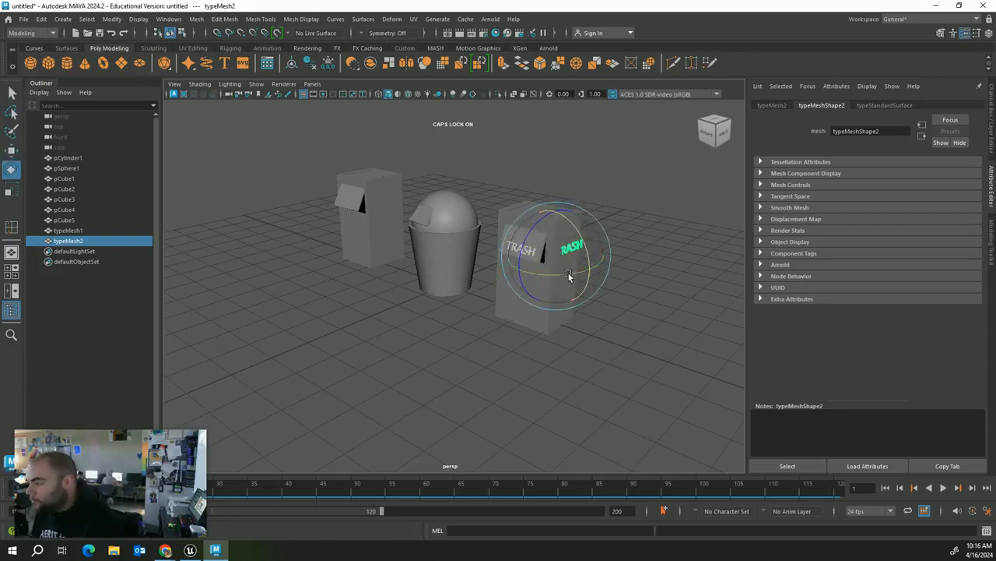
pyautogui.moveTo(568, 276); pyautogui.dragTo(530, 252)
pyautogui.press('w')
pyautogui.click(632, 284)
# Step: Level the copied TRASH text on the third can's side face and shift it slightly to center it
pyautogui.scroll(5, 632, 285)
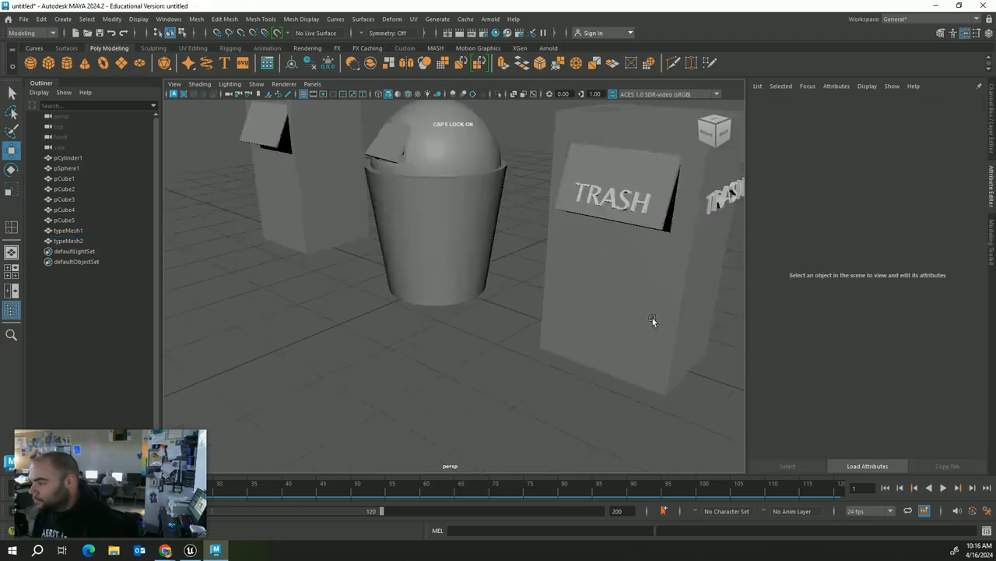
pyautogui.keyDown('alt'); pyautogui.moveTo(654, 323); pyautogui.dragTo(524, 210); pyautogui.keyUp('alt')
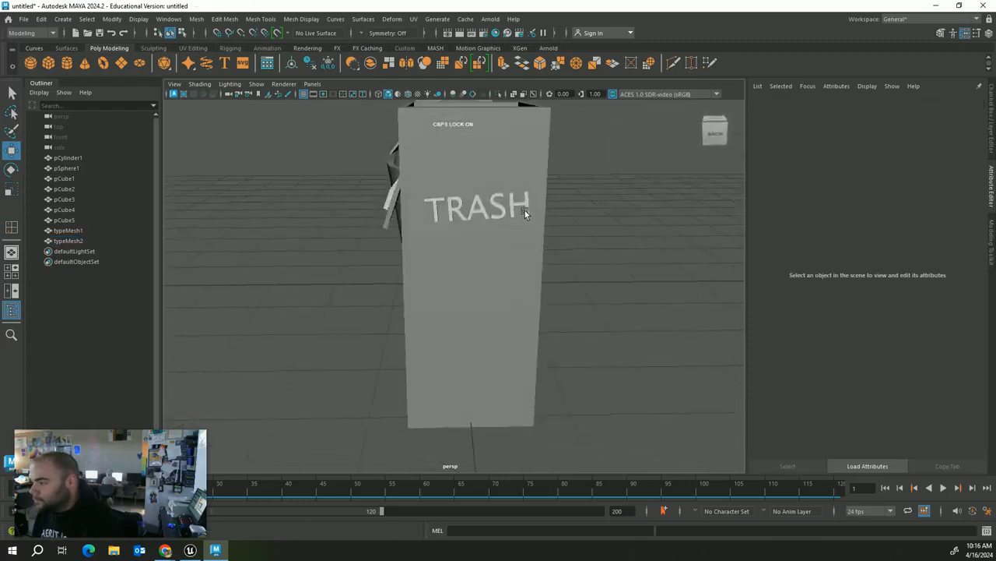
pyautogui.click(525, 210)
pyautogui.press('e')
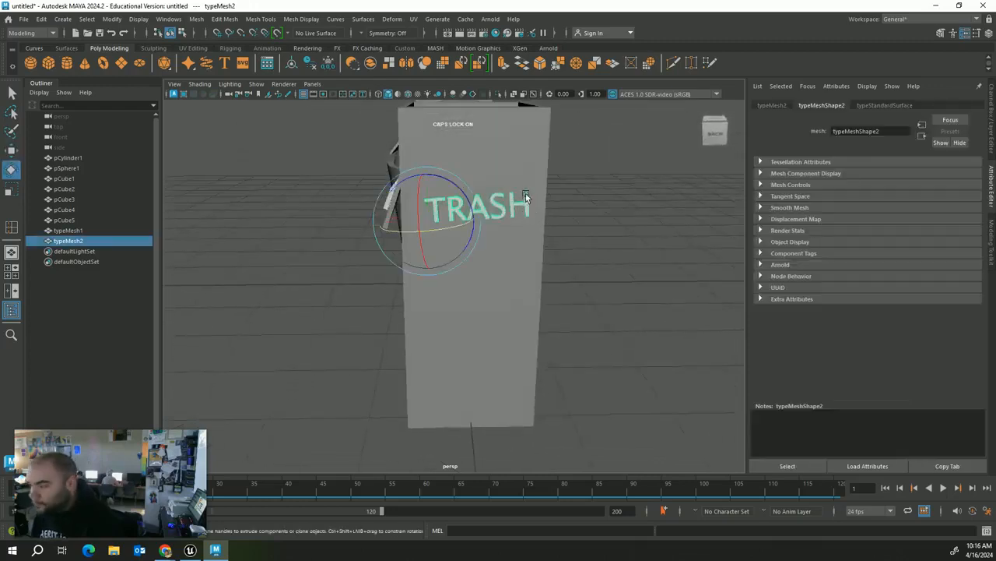
pyautogui.moveTo(467, 185); pyautogui.dragTo(471, 191)
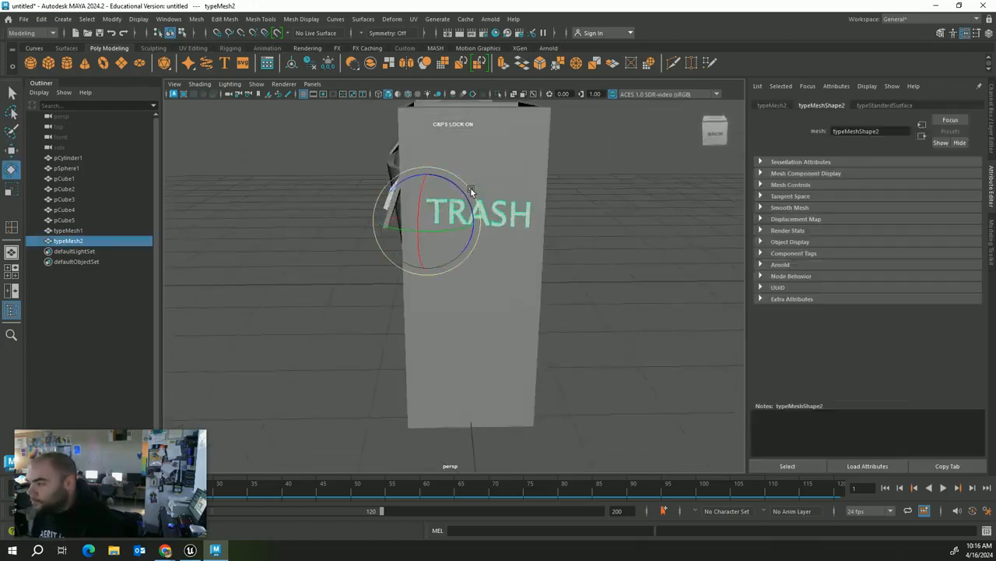
pyautogui.press('w')
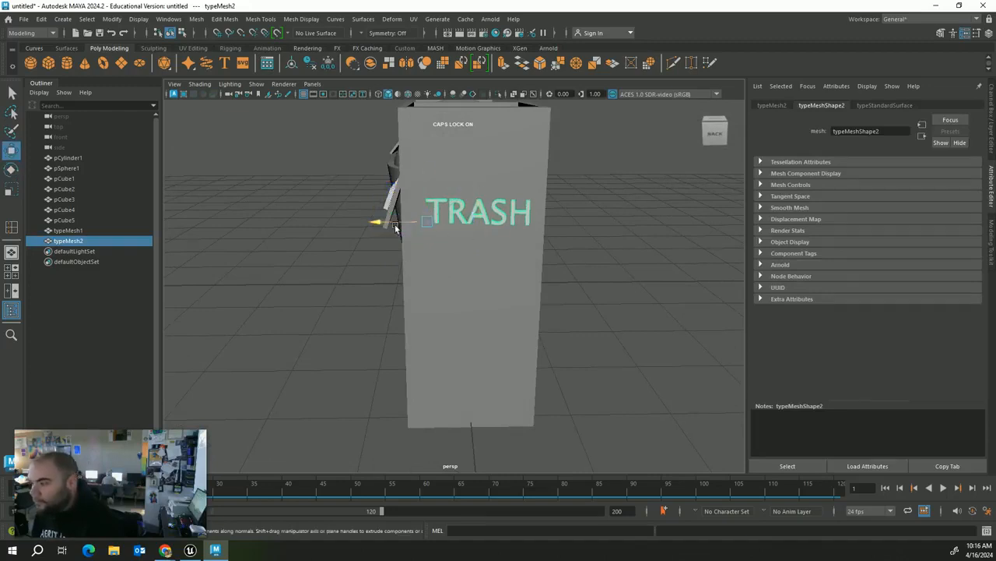
pyautogui.moveTo(396, 227); pyautogui.dragTo(392, 227)
pyautogui.click(618, 254)
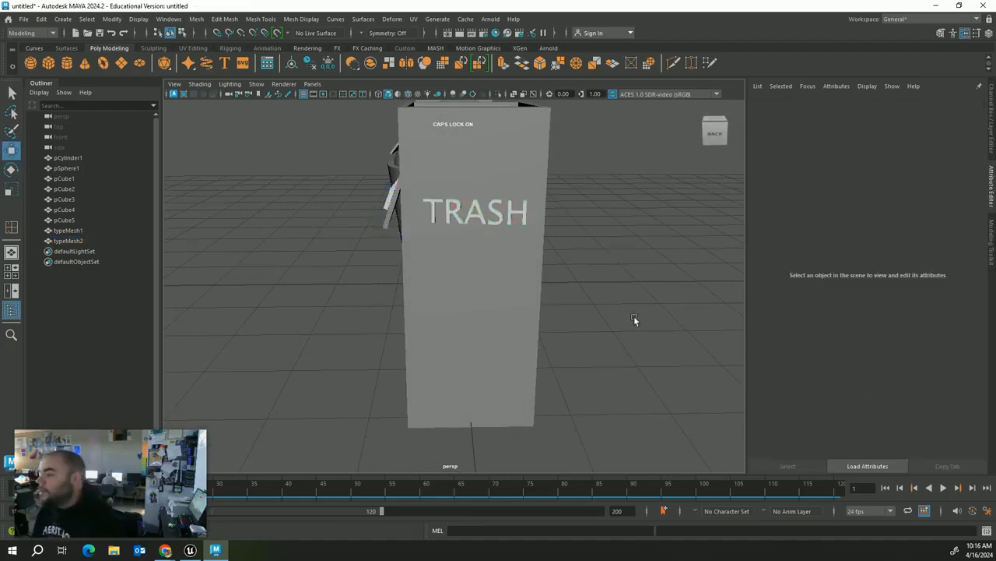
# Step: Select the TRASH text on the third can's side for a further rotation adjustment
pyautogui.keyDown('alt'); pyautogui.moveTo(634, 320); pyautogui.dragTo(618, 240); pyautogui.keyUp('alt')
pyautogui.click(582, 183)
pyautogui.press('e')
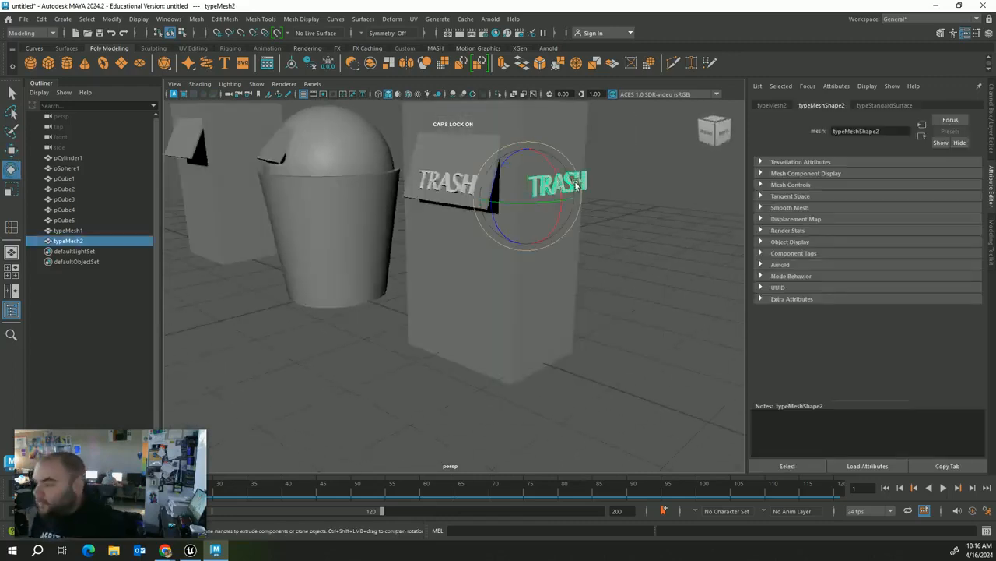